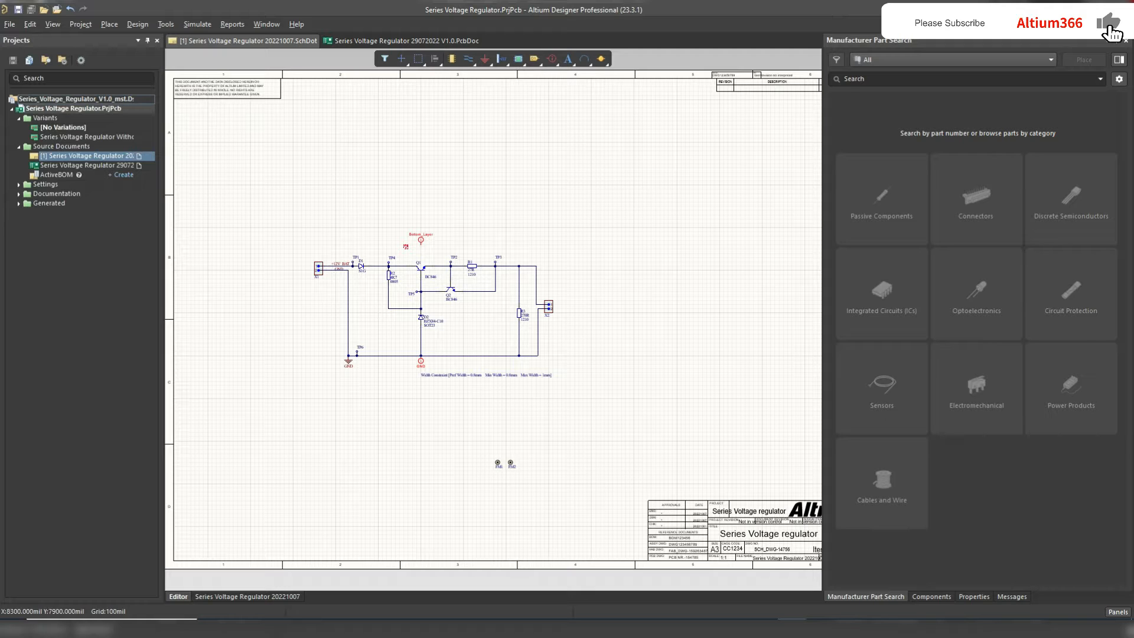
Open the Series Voltage Regulator PCB document, view the board in 3D, and examine the vias around D1 in 2D.
{"action": "left_click", "coordinate": [401, 41]}
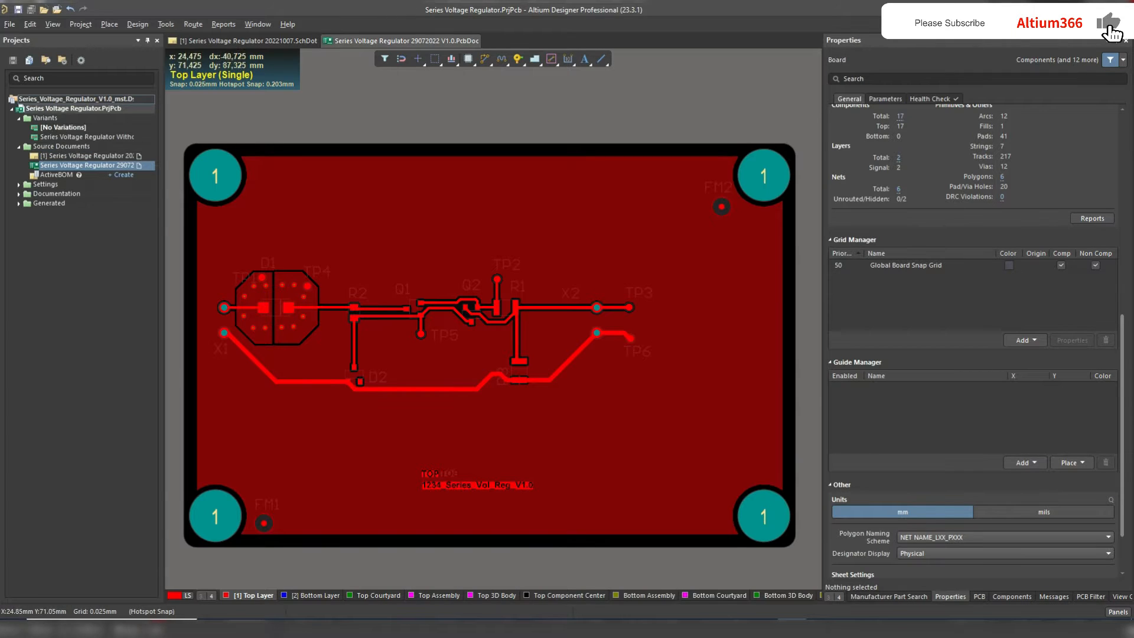
{"action": "key", "text": "3"}
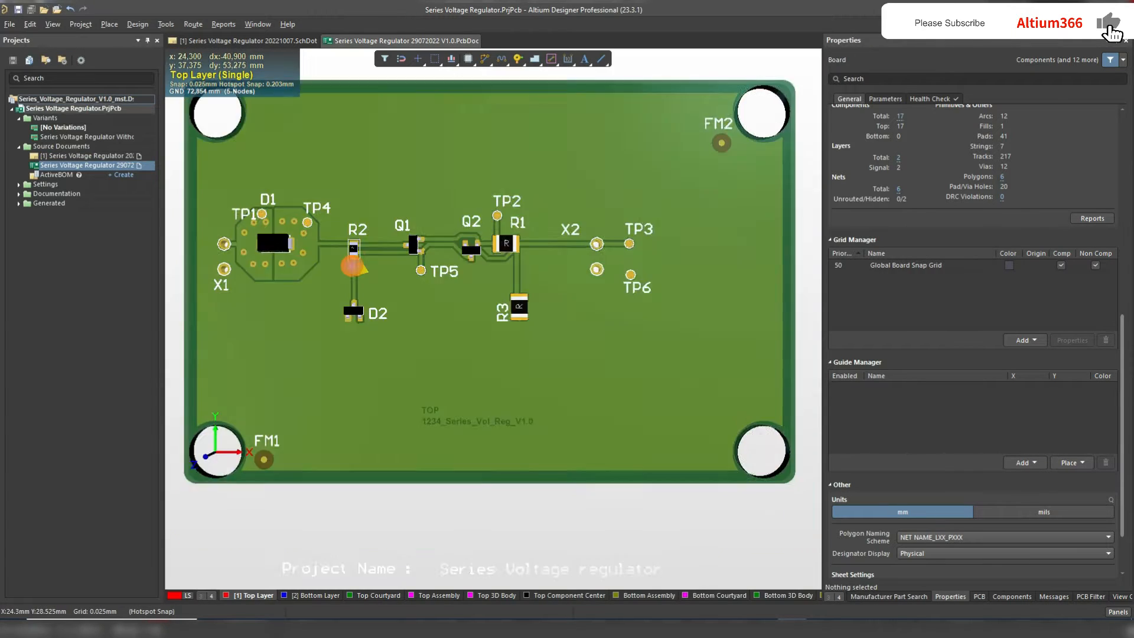
{"action": "key", "text": "2"}
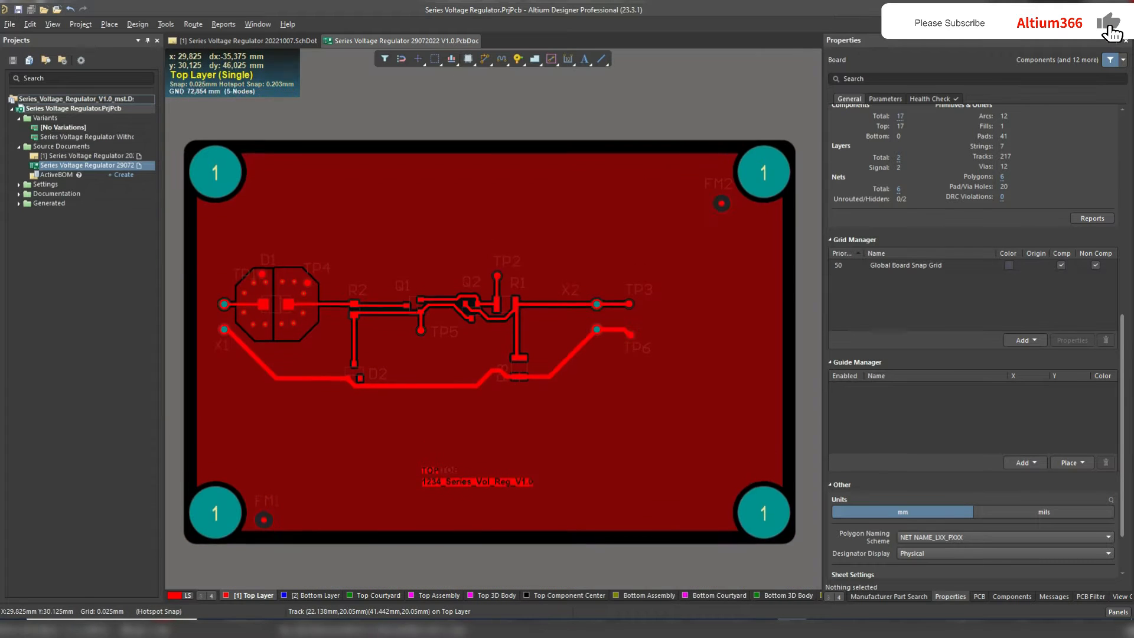
{"action": "scroll", "coordinate": [282, 96], "scroll_direction": "up", "scroll_amount": 2, "text": "ctrl"}
{"action": "right_click_drag", "start_coordinate": [229, 303], "coordinate": [353, 307]}
{"action": "scroll", "coordinate": [353, 307], "scroll_direction": "up", "scroll_amount": 5, "text": "ctrl"}
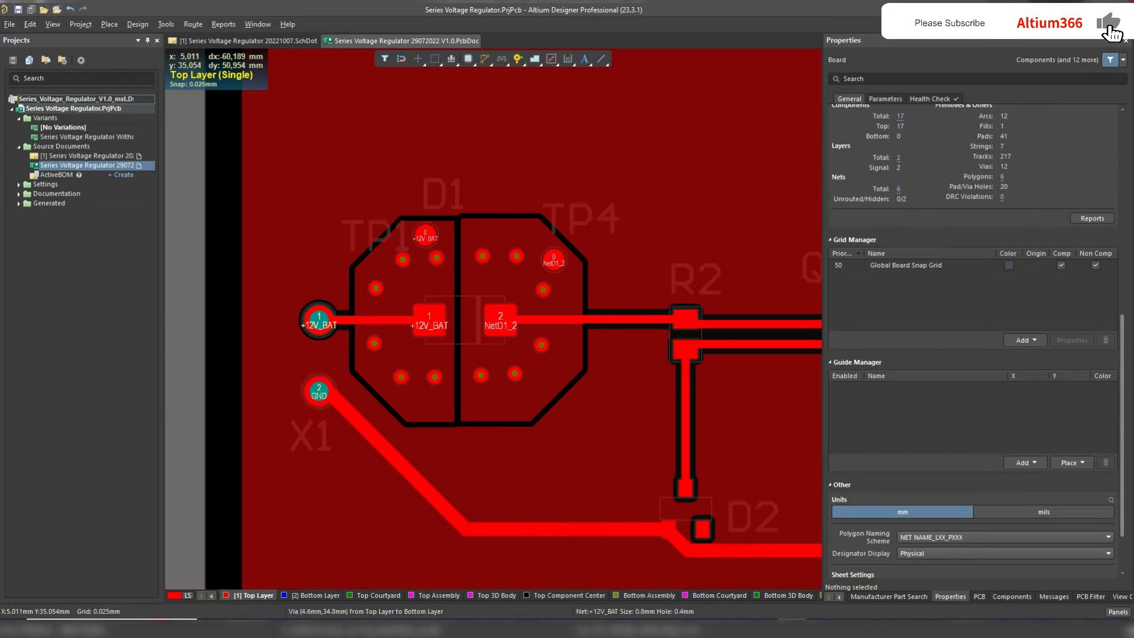
{"action": "right_click_drag", "start_coordinate": [608, 273], "coordinate": [407, 270]}
{"action": "scroll", "coordinate": [407, 271], "scroll_direction": "down", "scroll_amount": 3, "text": "ctrl"}
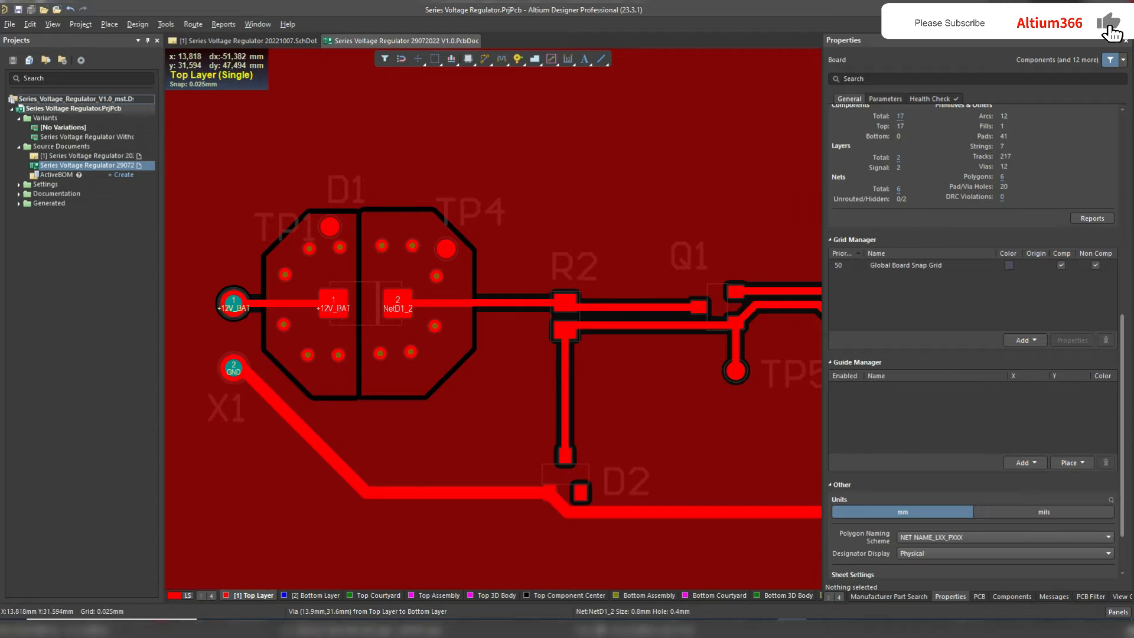
Inspect the properties of a via beside D1's NetD1_2 pad and check the vias in 3D.
{"action": "left_click", "coordinate": [435, 326]}
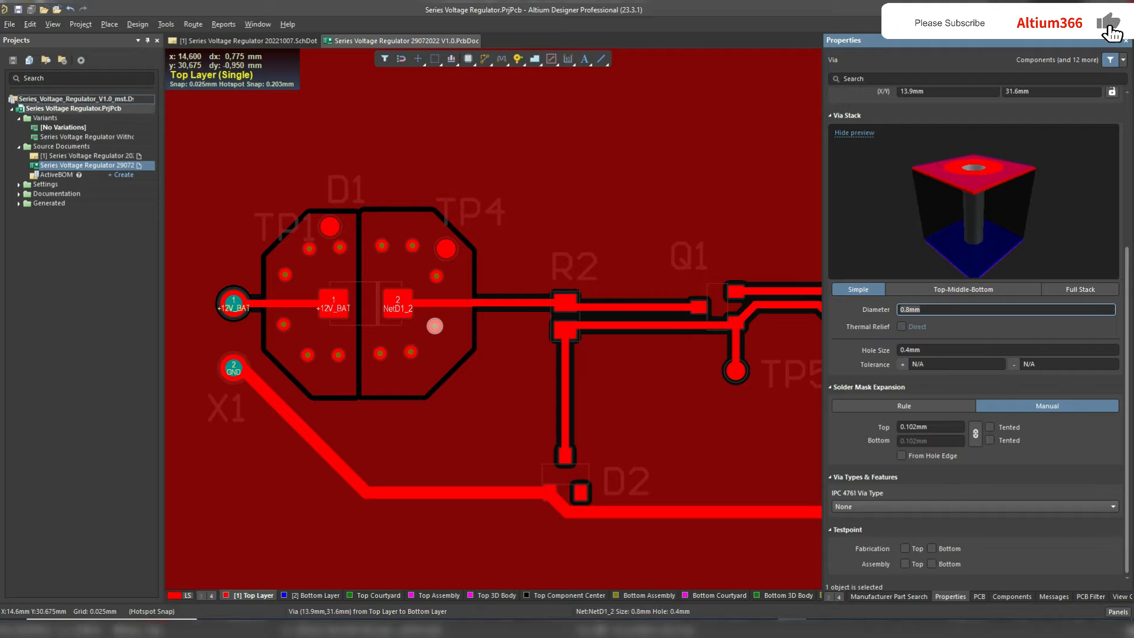
{"action": "left_click", "coordinate": [501, 397]}
{"action": "key", "text": "3"}
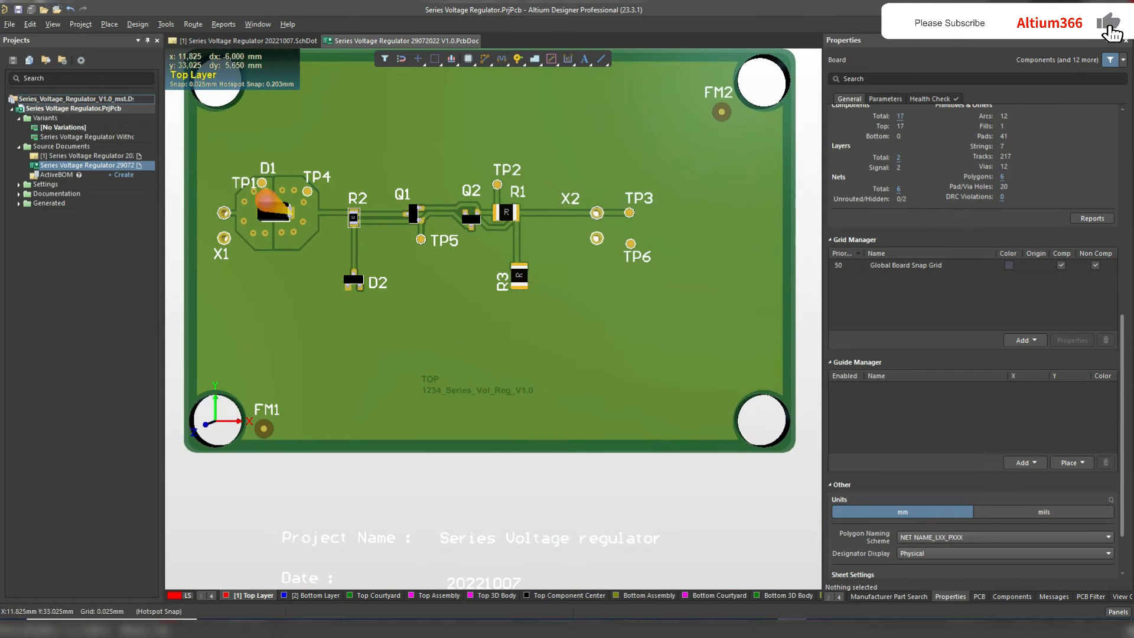
{"action": "scroll", "coordinate": [270, 200], "scroll_direction": "up", "scroll_amount": 3, "text": "ctrl"}
{"action": "key", "text": "2"}
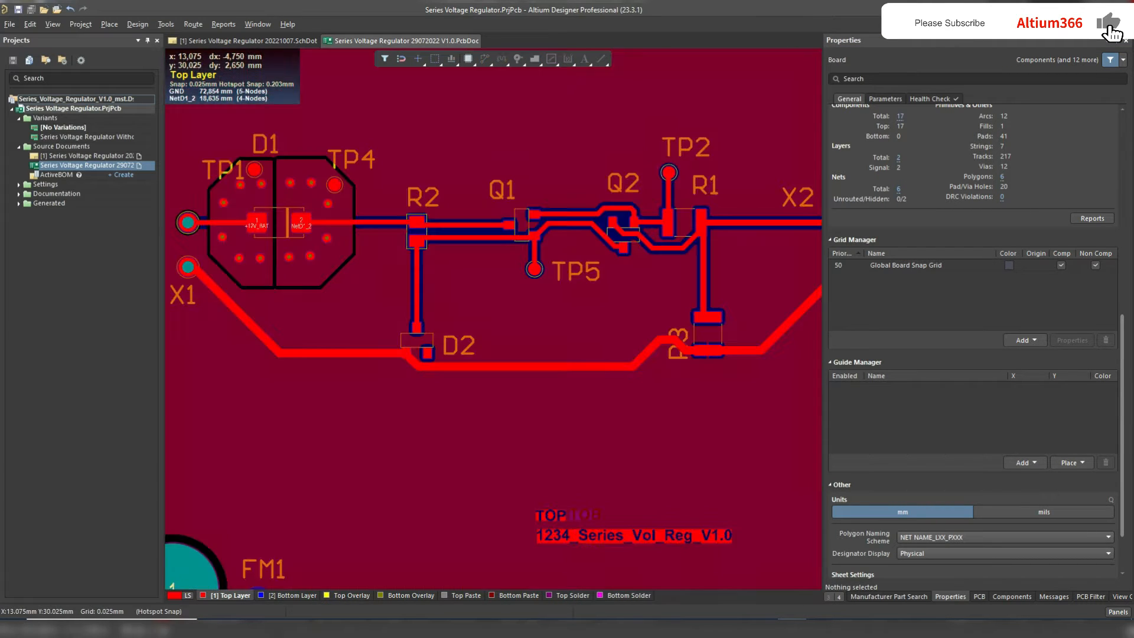
{"action": "scroll", "coordinate": [326, 238], "scroll_direction": "up", "scroll_amount": 2, "text": "ctrl"}
Select all vias on the board with Find Similar Objects, matching Object Kind Via as Same.
{"action": "right_click", "coordinate": [326, 238]}
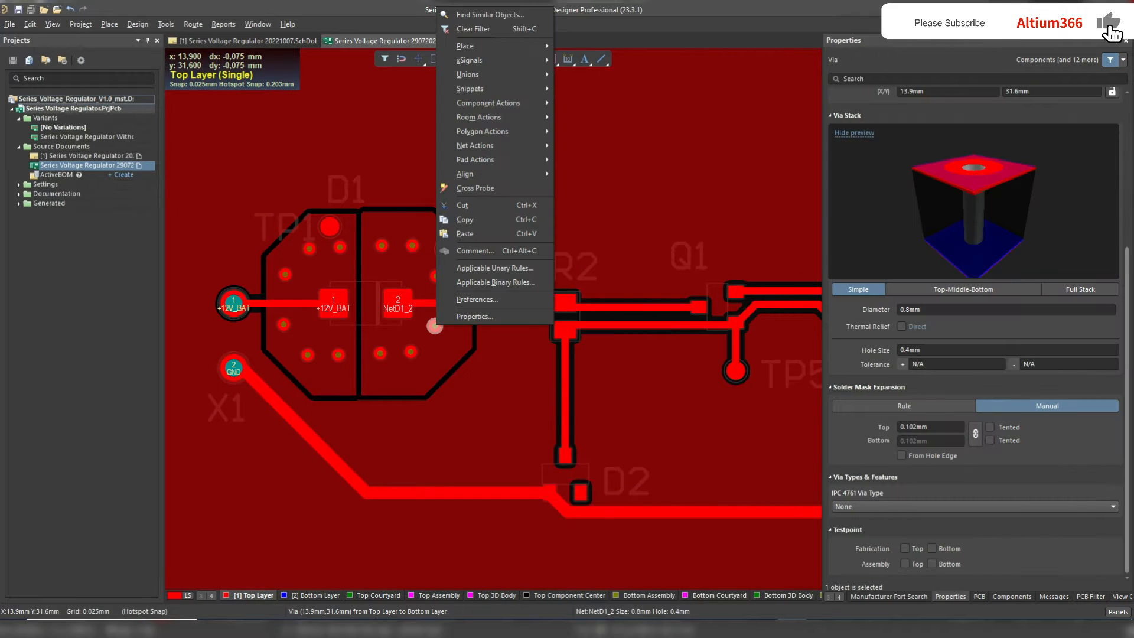
{"action": "left_click", "coordinate": [490, 14]}
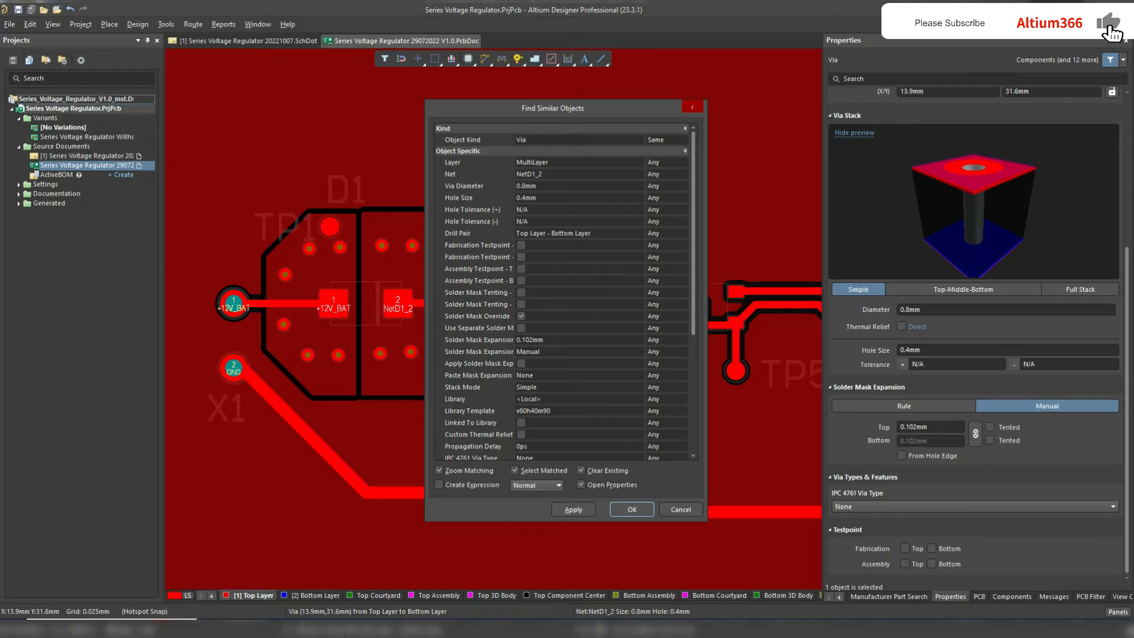
{"action": "left_click", "coordinate": [666, 139]}
{"action": "left_click", "coordinate": [631, 509]}
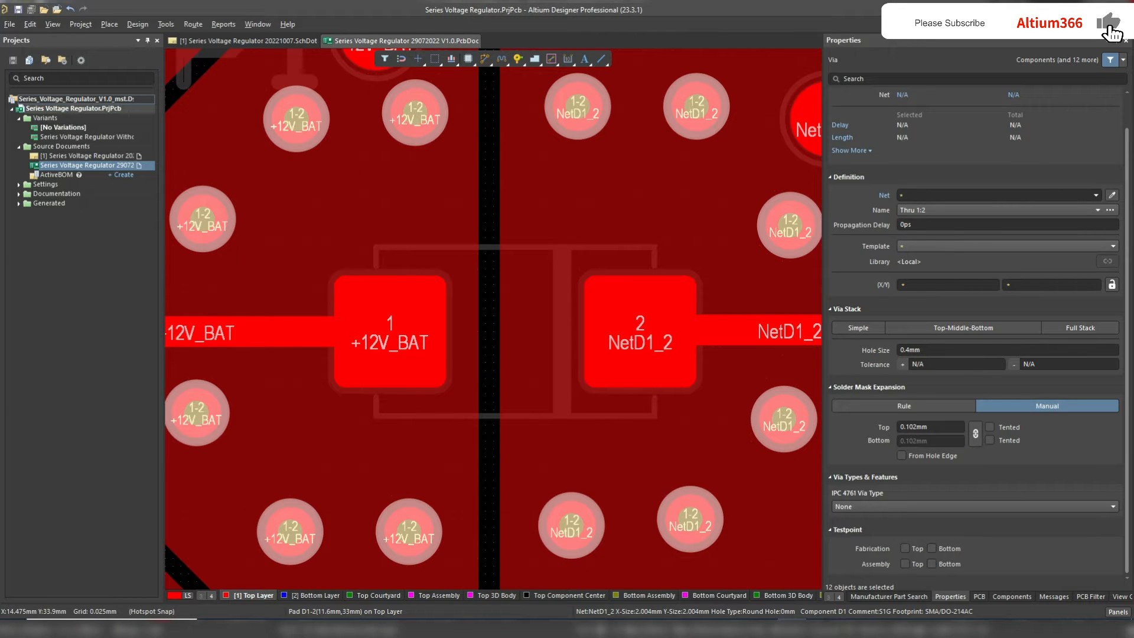
Enable solder mask tenting for the selected vias, clear the selection and save the PCB document.
{"action": "scroll", "coordinate": [975, 337], "scroll_direction": "up", "scroll_amount": 1}
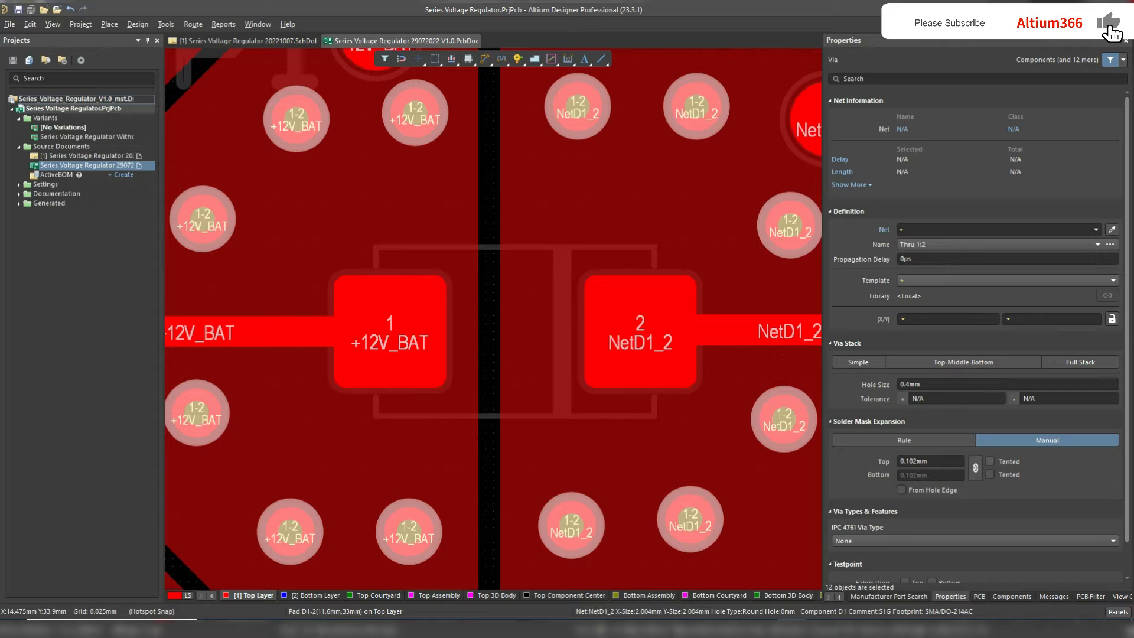
{"action": "left_click", "coordinate": [990, 461]}
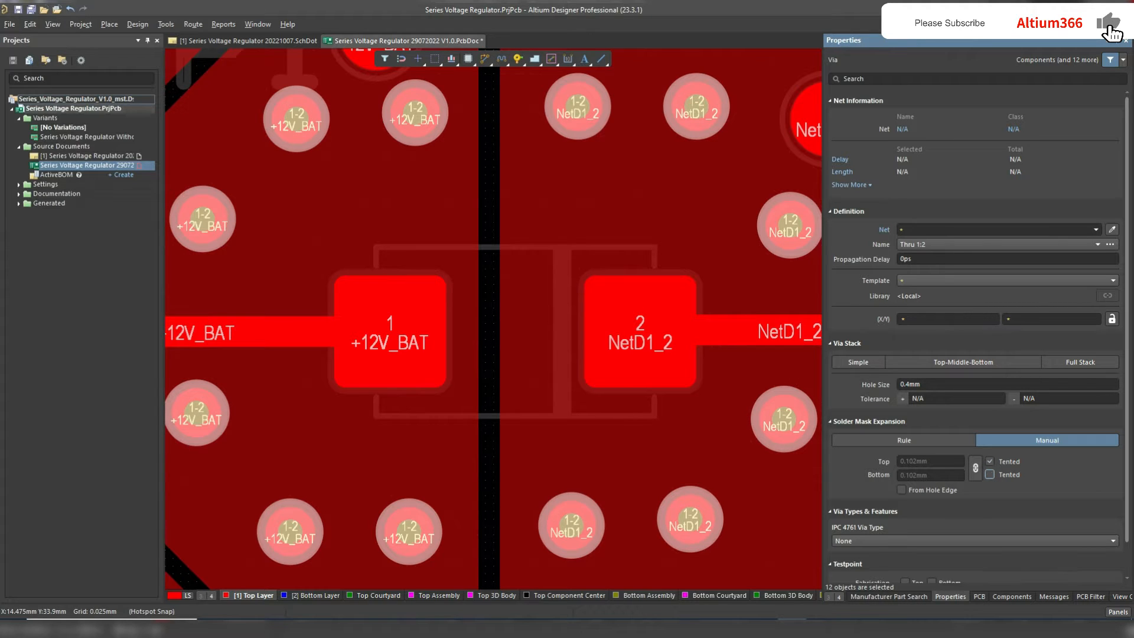
{"action": "left_click", "coordinate": [499, 334]}
{"action": "left_click", "coordinate": [499, 335]}
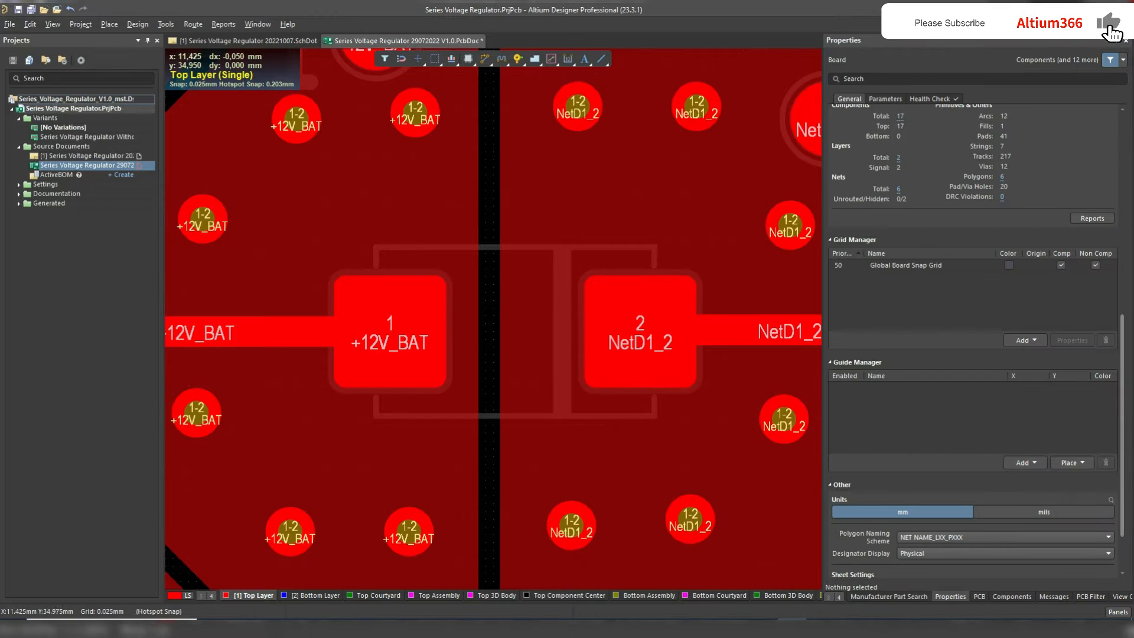
{"action": "key", "text": "ctrl+s"}
Examine the tented vias around D1 in 3D, flipping the board to see the bottom side.
{"action": "left_click", "coordinate": [498, 333]}
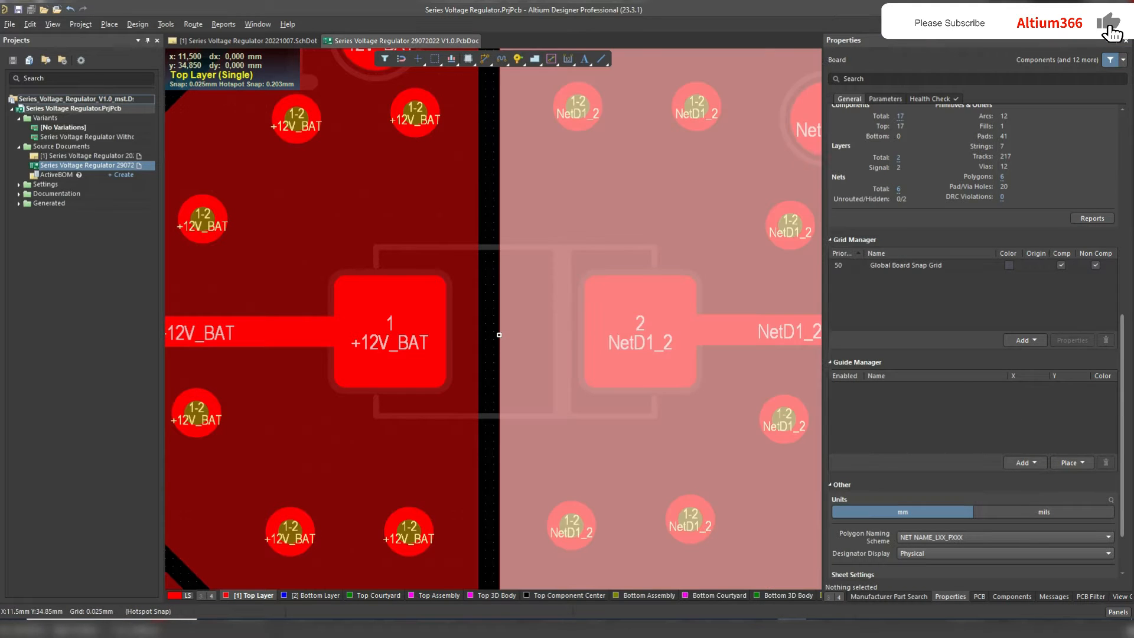
{"action": "left_click", "coordinate": [498, 333]}
{"action": "key", "text": "3"}
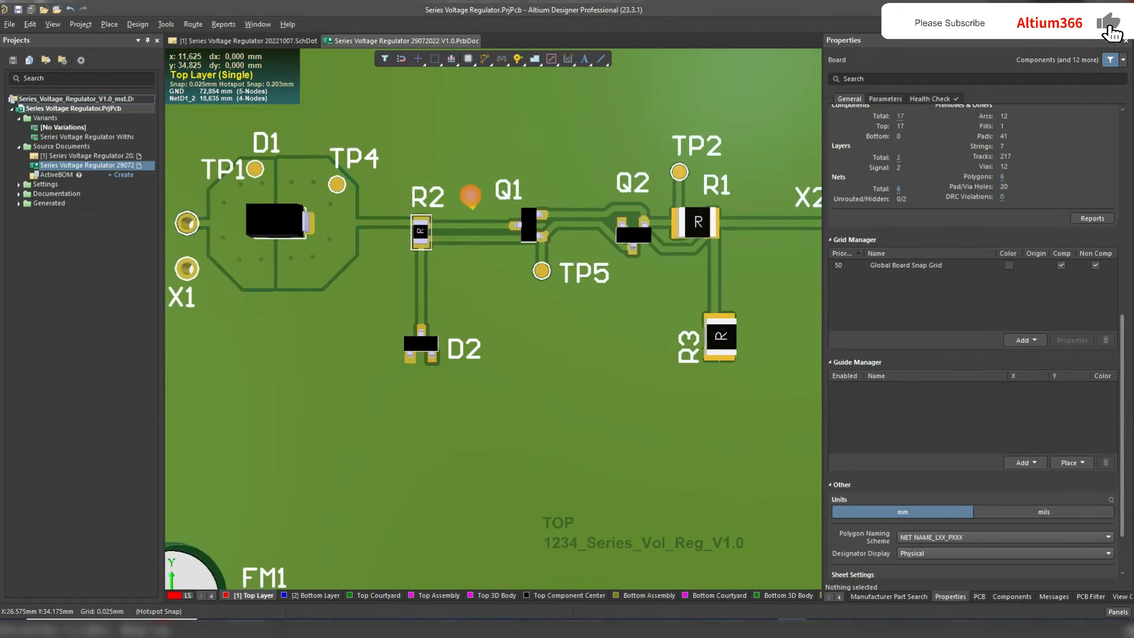
{"action": "scroll", "coordinate": [218, 147], "scroll_direction": "up", "scroll_amount": 4, "text": "ctrl"}
{"action": "key", "text": "ctrl+f"}
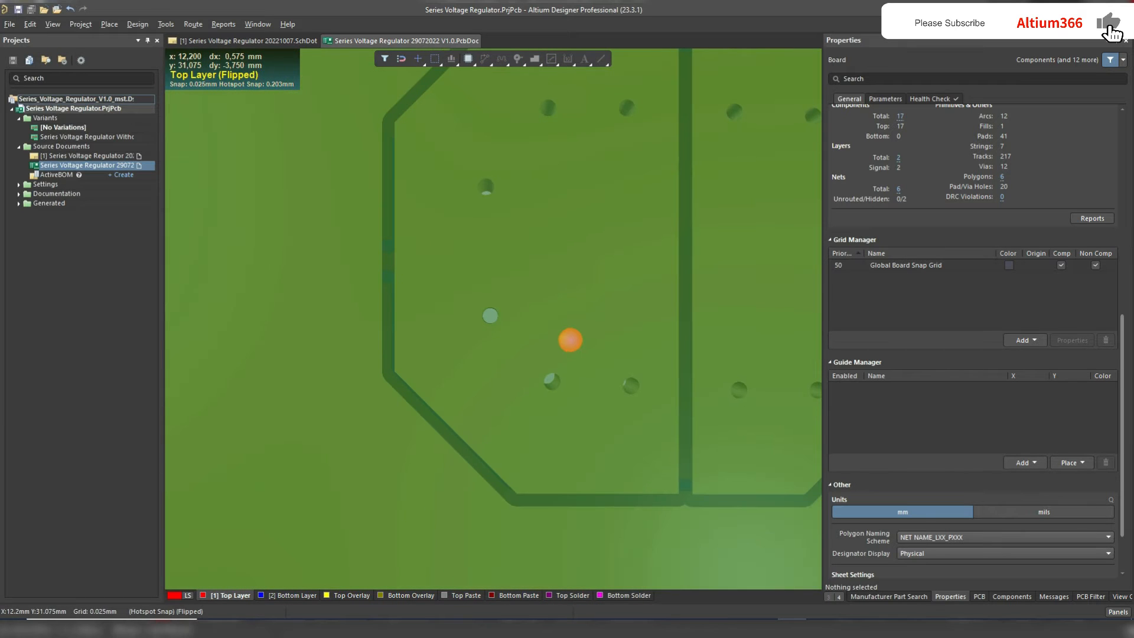
{"action": "scroll", "coordinate": [507, 243], "scroll_direction": "down", "scroll_amount": 5, "text": "ctrl"}
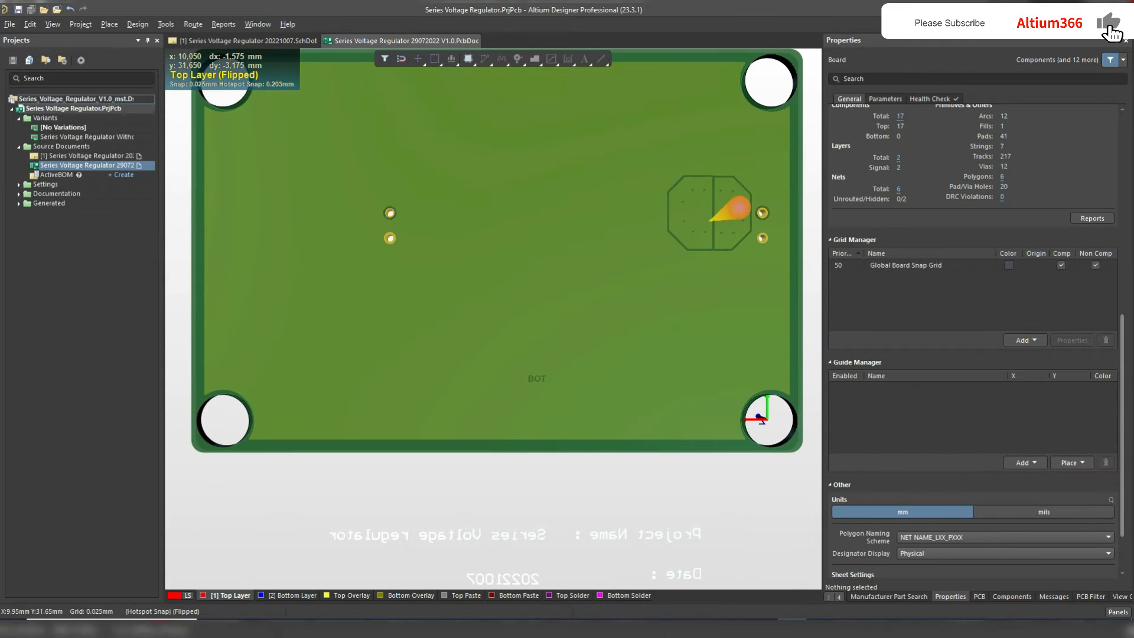
Flip the board back to the top side and compare the tented D1 vias in 3D and 2D.
{"action": "key", "text": "ctrl+f"}
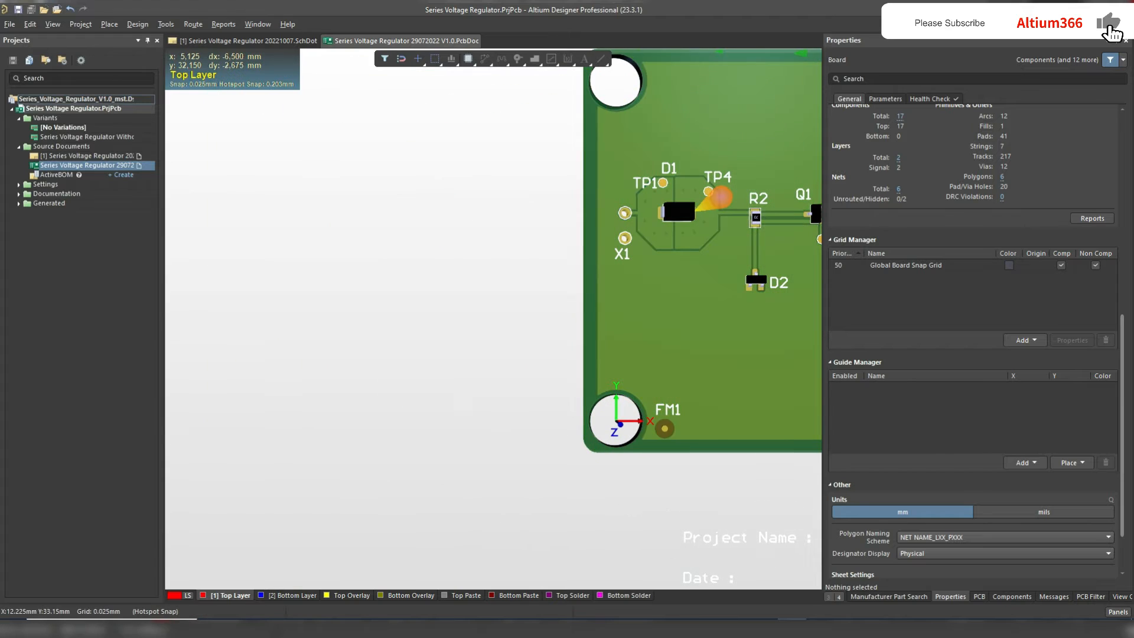
{"action": "key", "text": "v"}
{"action": "key", "text": "f"}
{"action": "scroll", "coordinate": [226, 187], "scroll_direction": "up", "scroll_amount": 6, "text": "ctrl"}
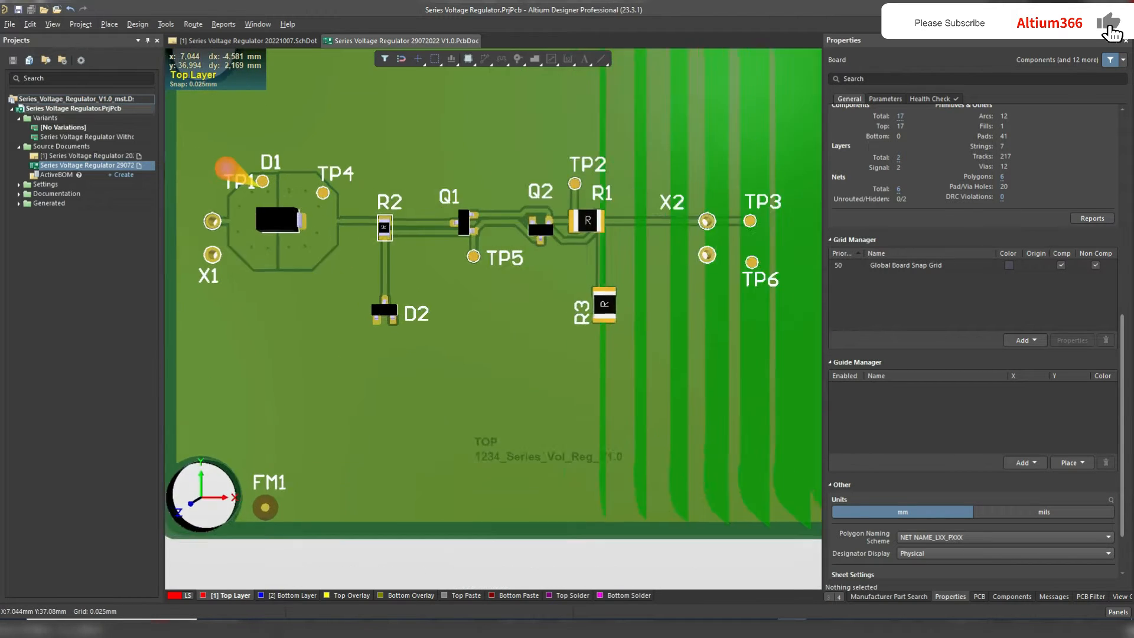
{"action": "key", "text": "shift+s"}
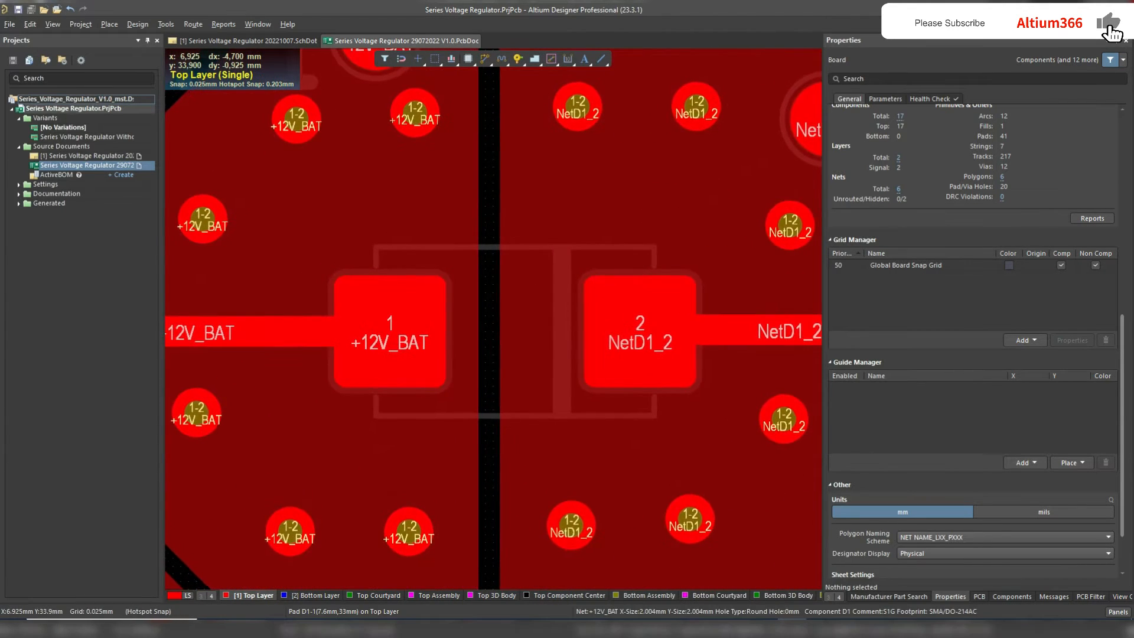
{"action": "key", "text": "3"}
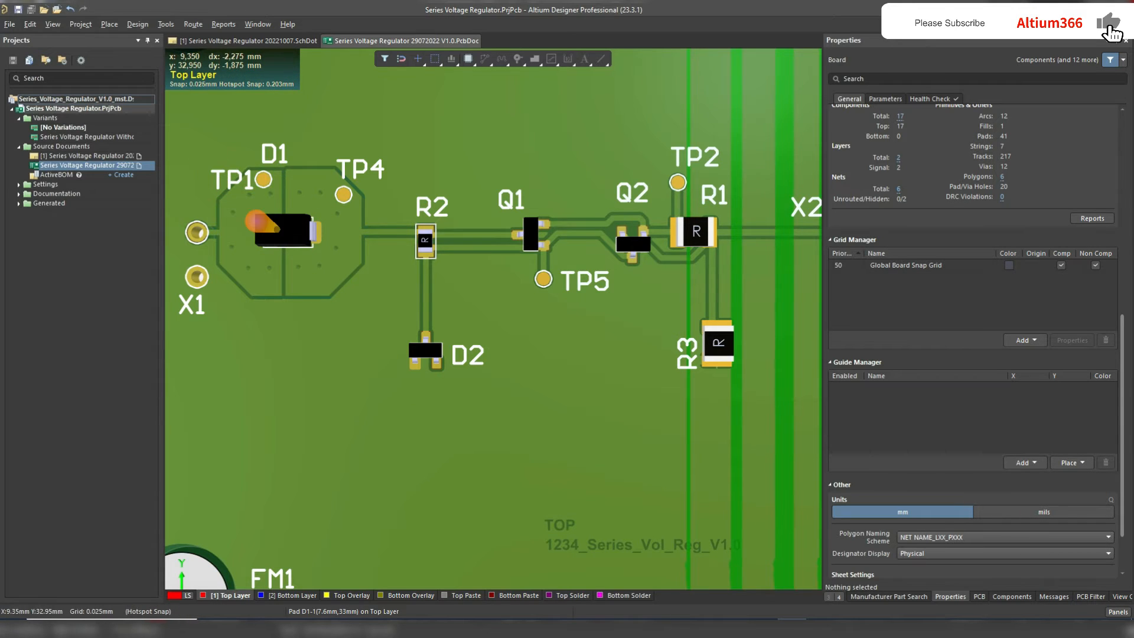
{"action": "key", "text": "2"}
{"action": "scroll", "coordinate": [292, 227], "scroll_direction": "up", "scroll_amount": 1, "text": "ctrl"}
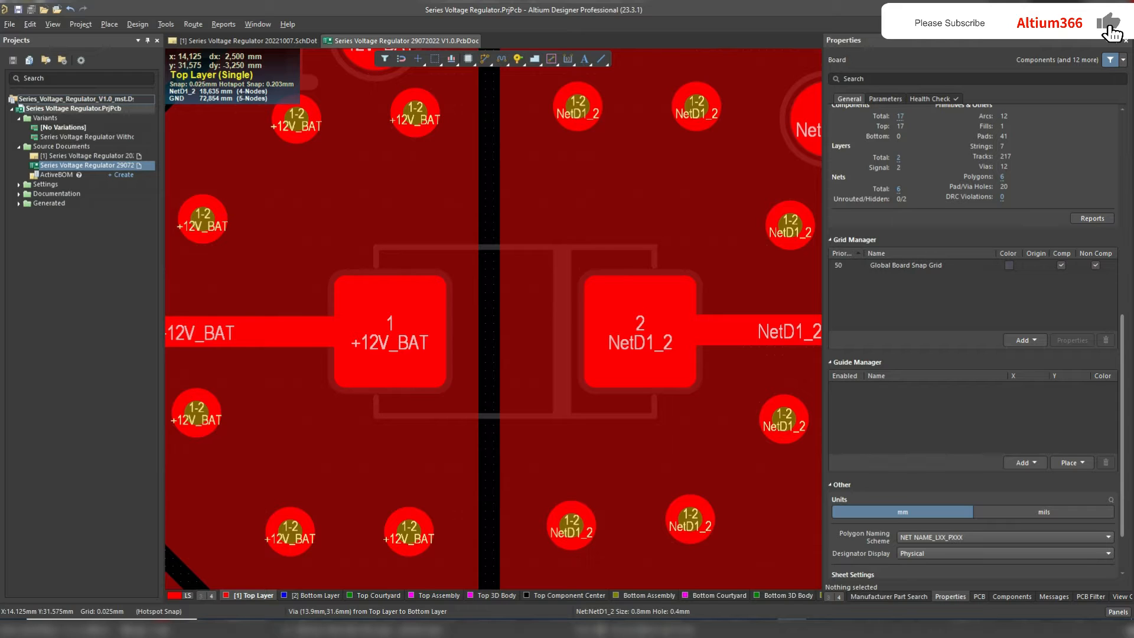
Open the PCB Filter and begin its query with IsVia.
{"action": "left_click", "coordinate": [1119, 611]}
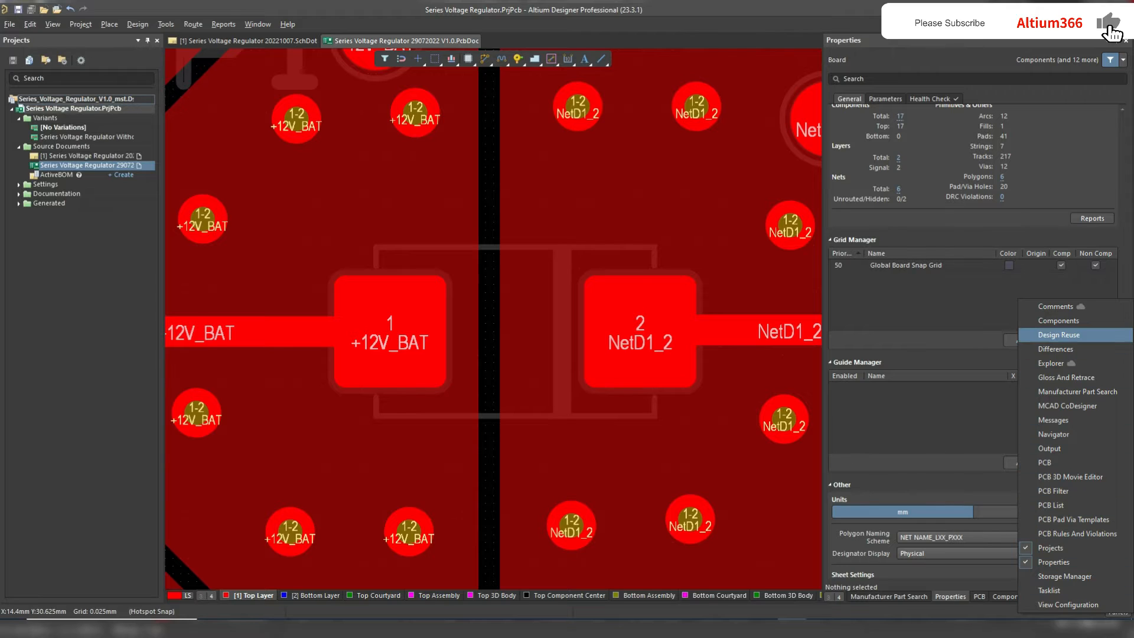
{"action": "left_click", "coordinate": [1053, 491]}
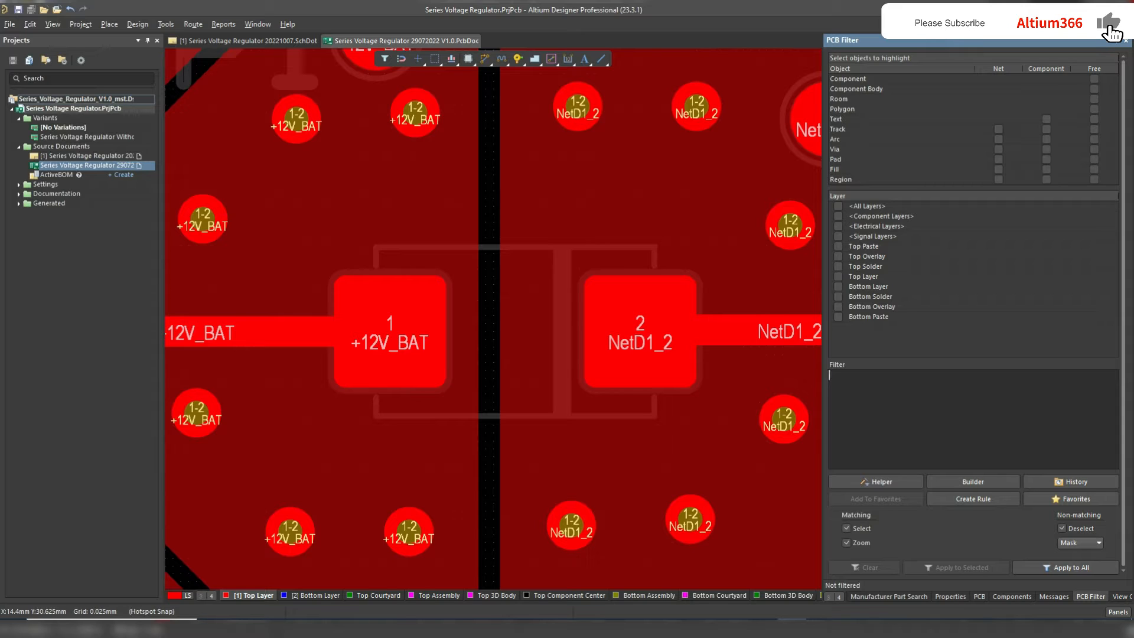
{"action": "type", "text": "I"}
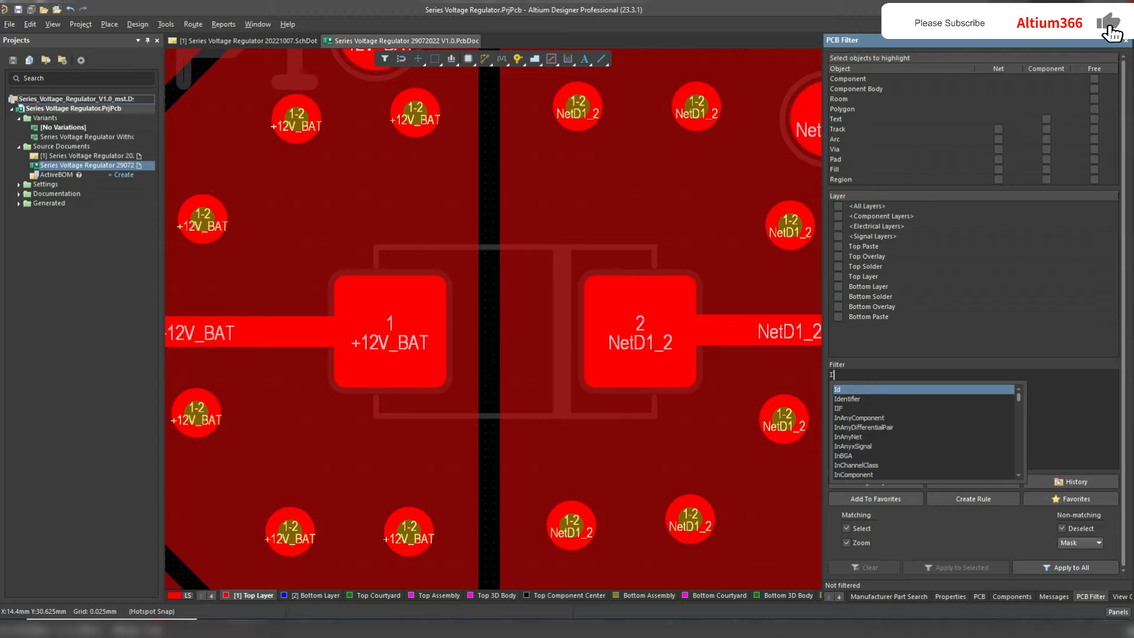
{"action": "key", "text": "BackSpace"}
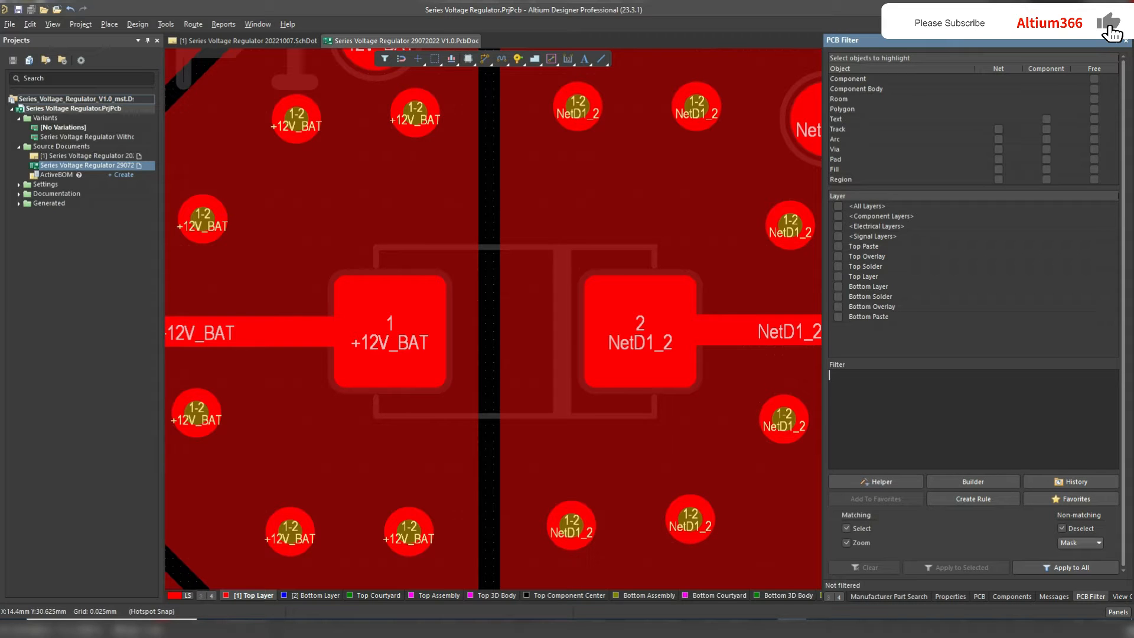
{"action": "type", "text": "Isvi"}
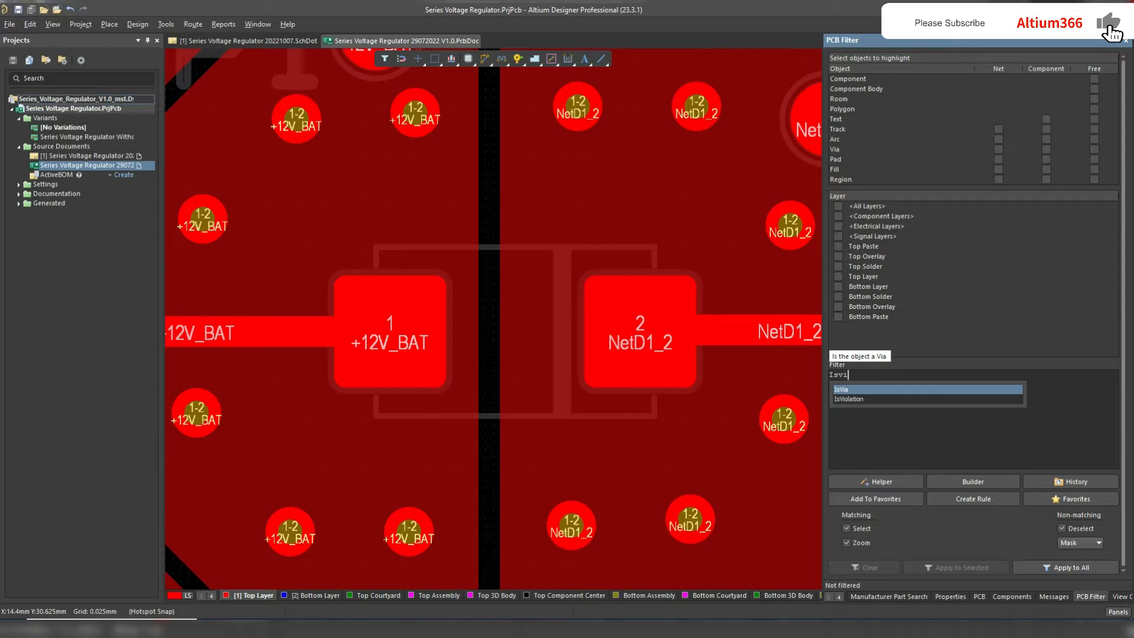
{"action": "key", "text": "Return"}
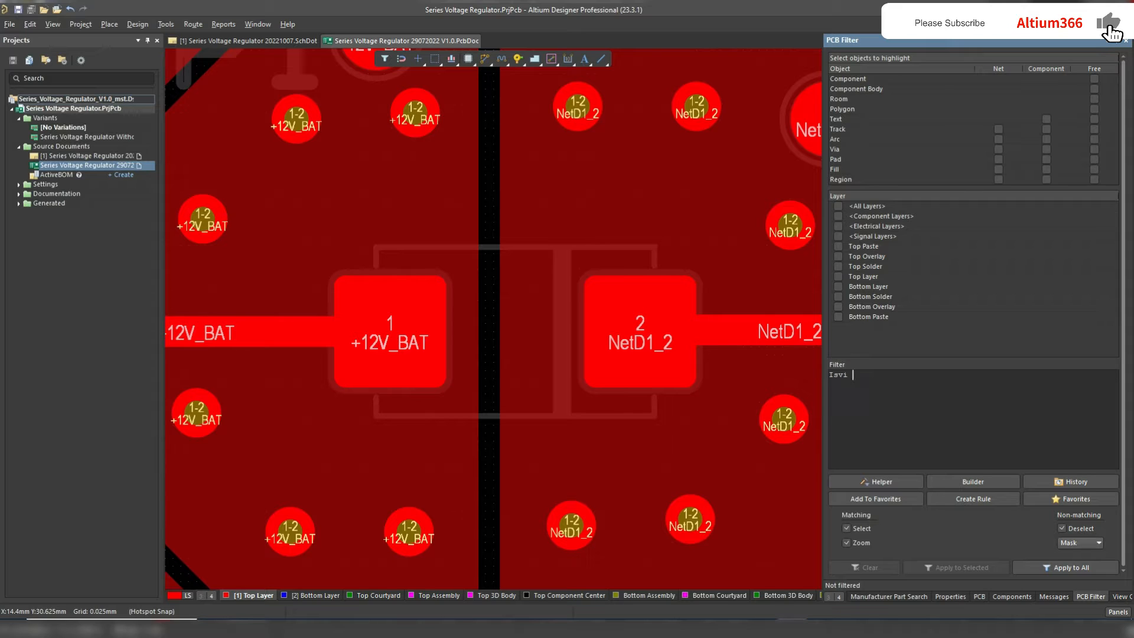
Extend the filter query with the top tenting condition: and ((SolderMaskTentingTop = 'True').
{"action": "type", "text": "an "}
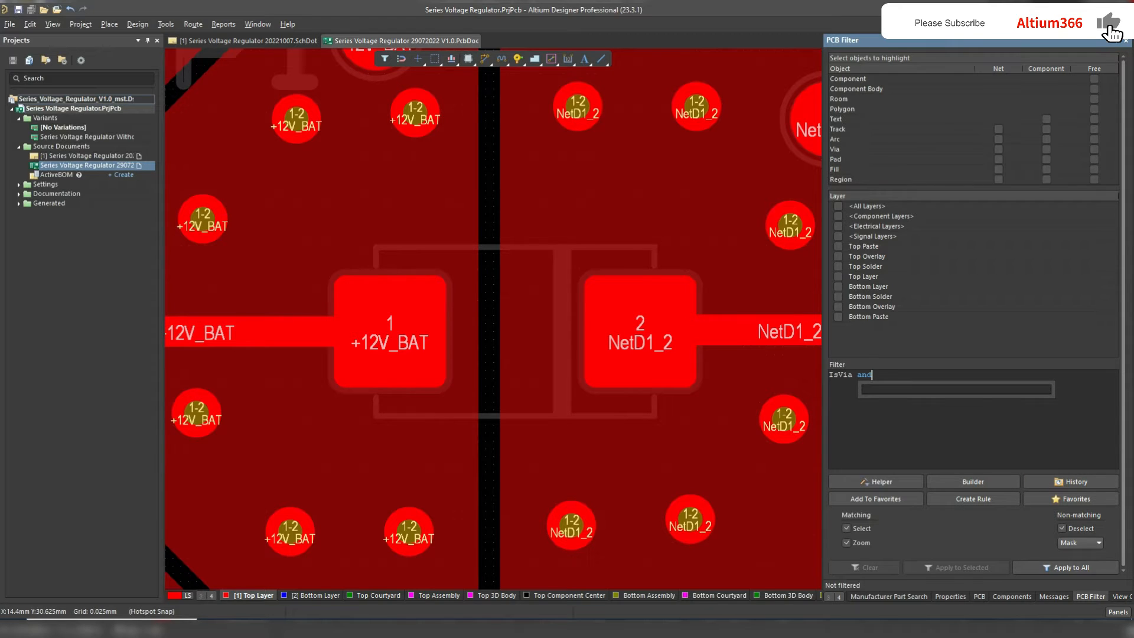
{"action": "type", "text": "d ("}
{"action": "type", "text": "(SolderMaskTentingTop = 'True'"}
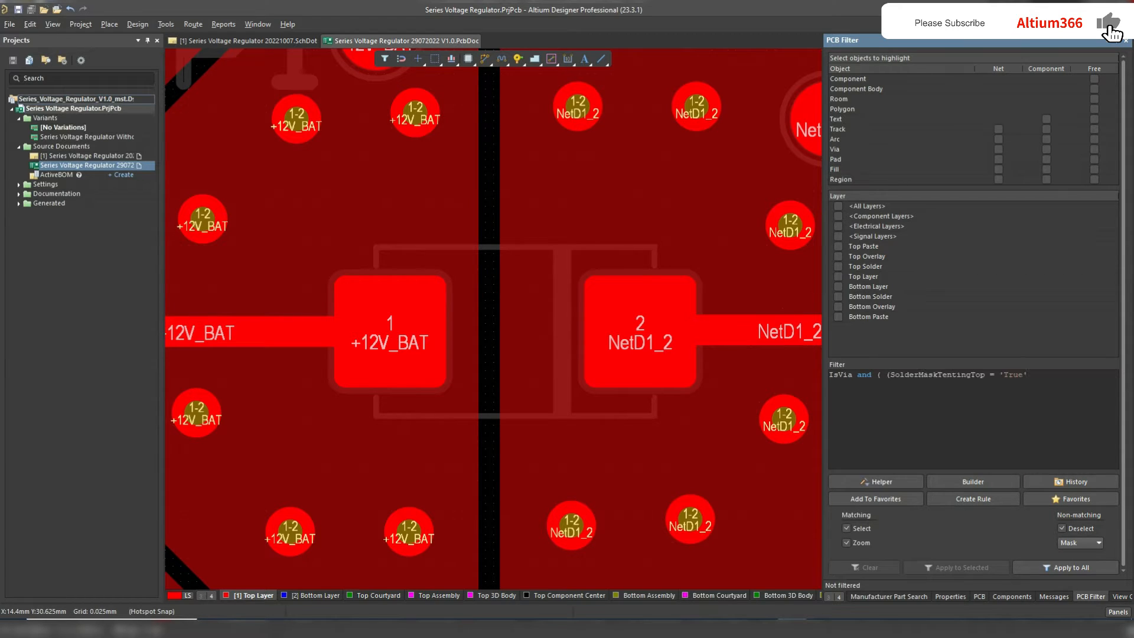
{"action": "key", "text": "BackSpace"}
{"action": "key", "text": "Right"}
{"action": "key", "text": "Right"}
{"action": "key", "text": "Right"}
{"action": "key", "text": "End"}
{"action": "type", "text": ")"}
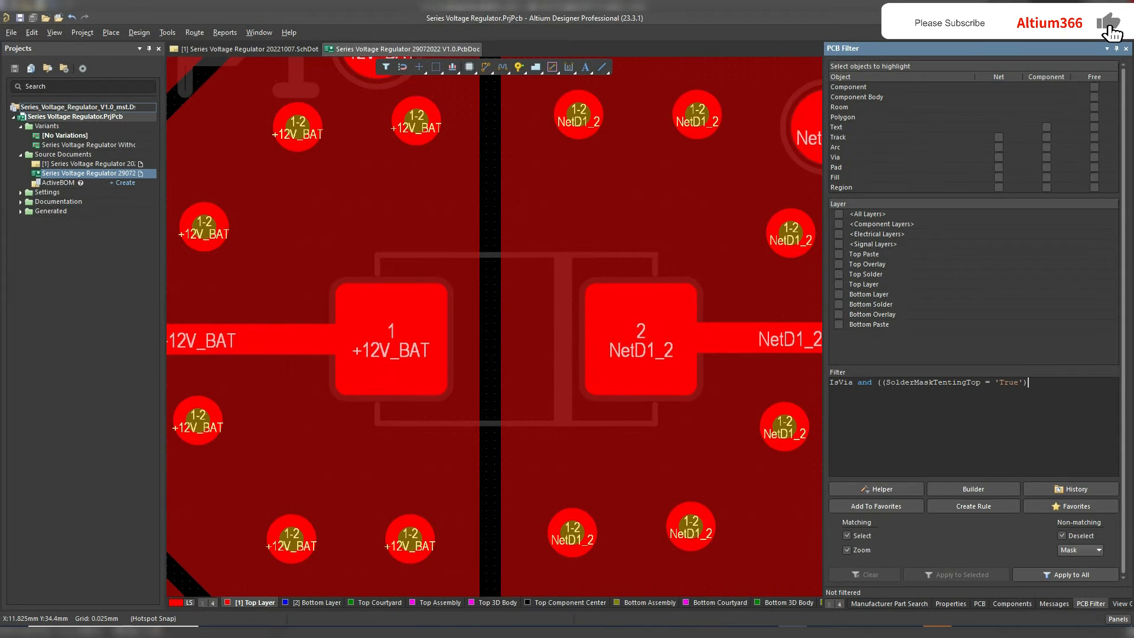
Append or and a copy of the (SolderMaskTentingTop = 'True') condition to the filter query.
{"action": "type", "text": " or"}
{"action": "left_click_drag", "start_coordinate": [1028, 382], "coordinate": [881, 382]}
{"action": "key", "text": "ctrl+c"}
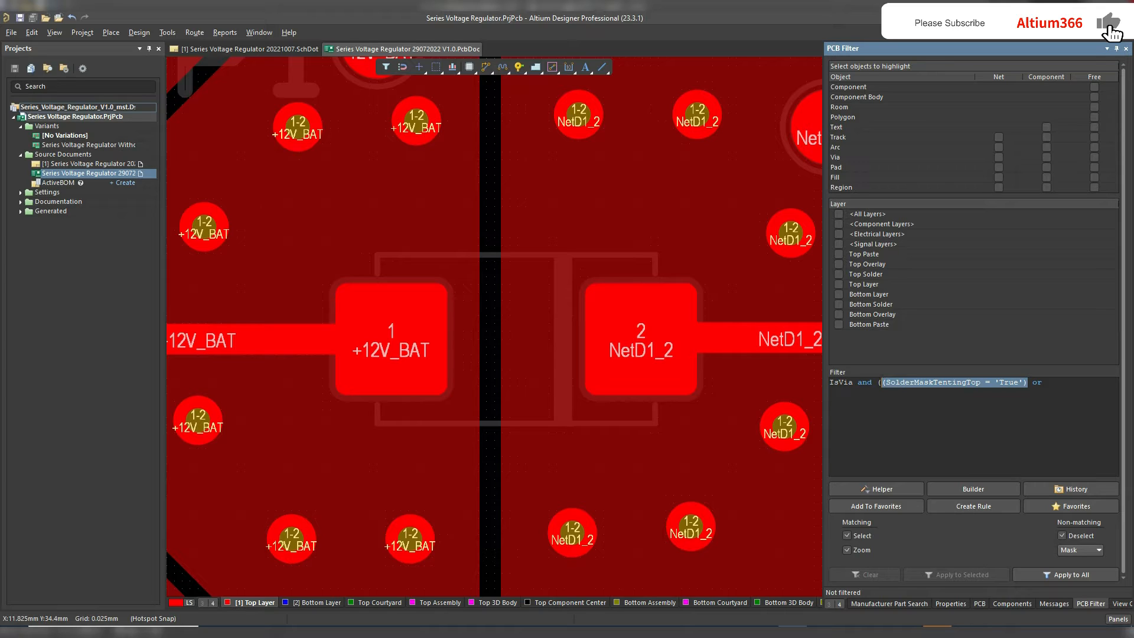
{"action": "left_click", "coordinate": [1047, 381]}
{"action": "key", "text": "ctrl+v"}
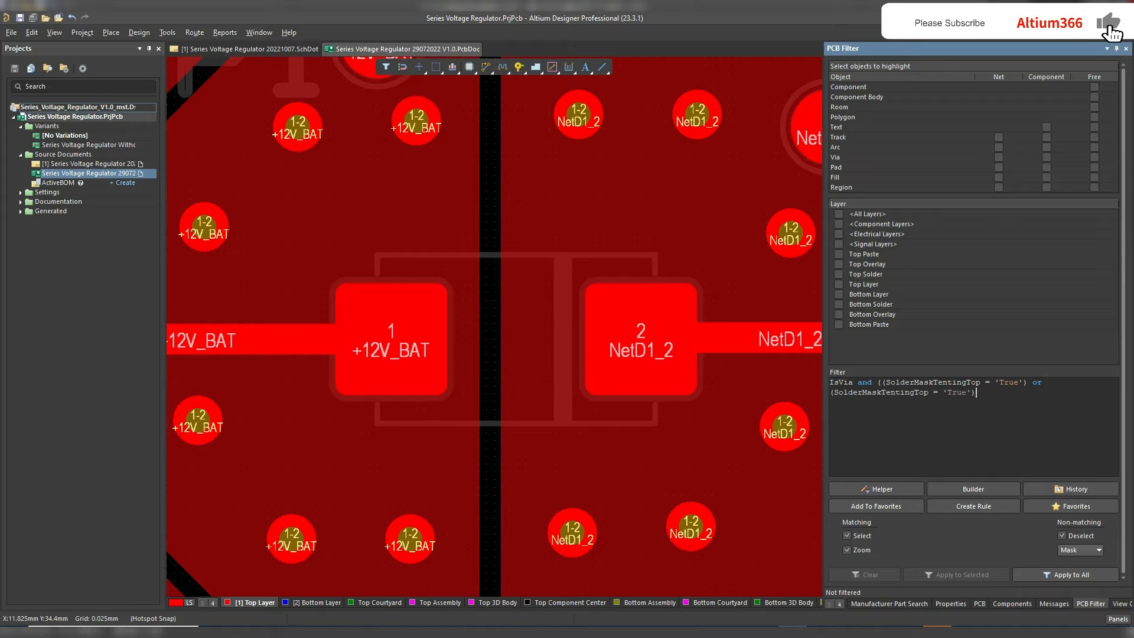
Change the second filter condition to SolderMaskTentingBottom = 'True' and close the query's outer parenthesis.
{"action": "left_click", "coordinate": [928, 392]}
{"action": "key", "text": "BackSpace"}
{"action": "key", "text": "BackSpace"}
{"action": "key", "text": "BackSpace"}
{"action": "key", "text": "BackSpace"}
{"action": "type", "text": "gb"}
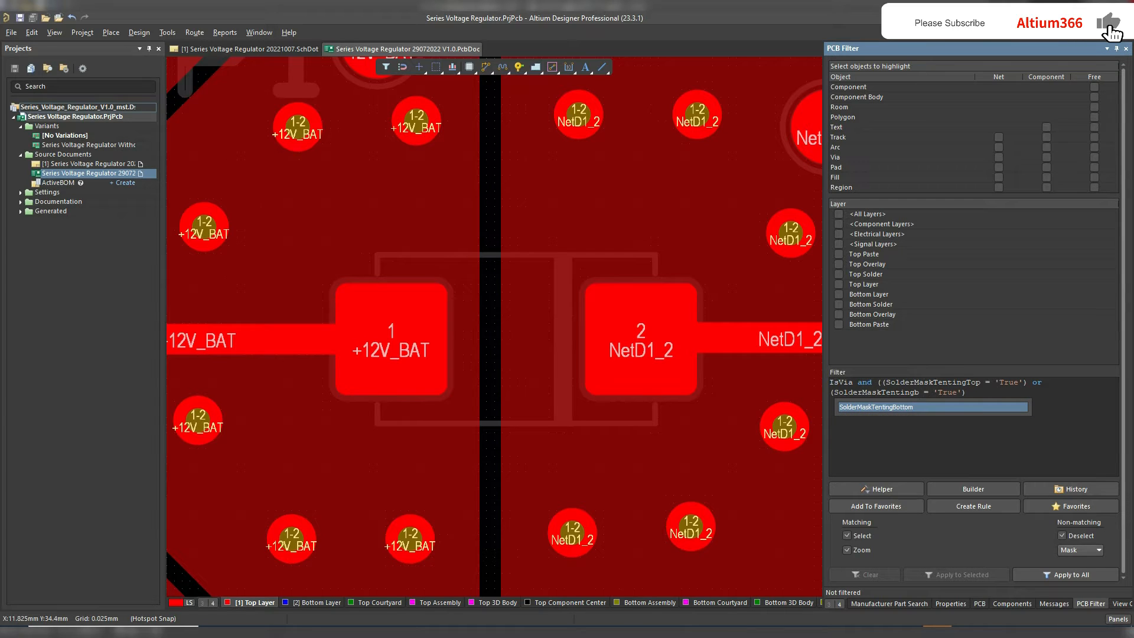
{"action": "key", "text": "Return"}
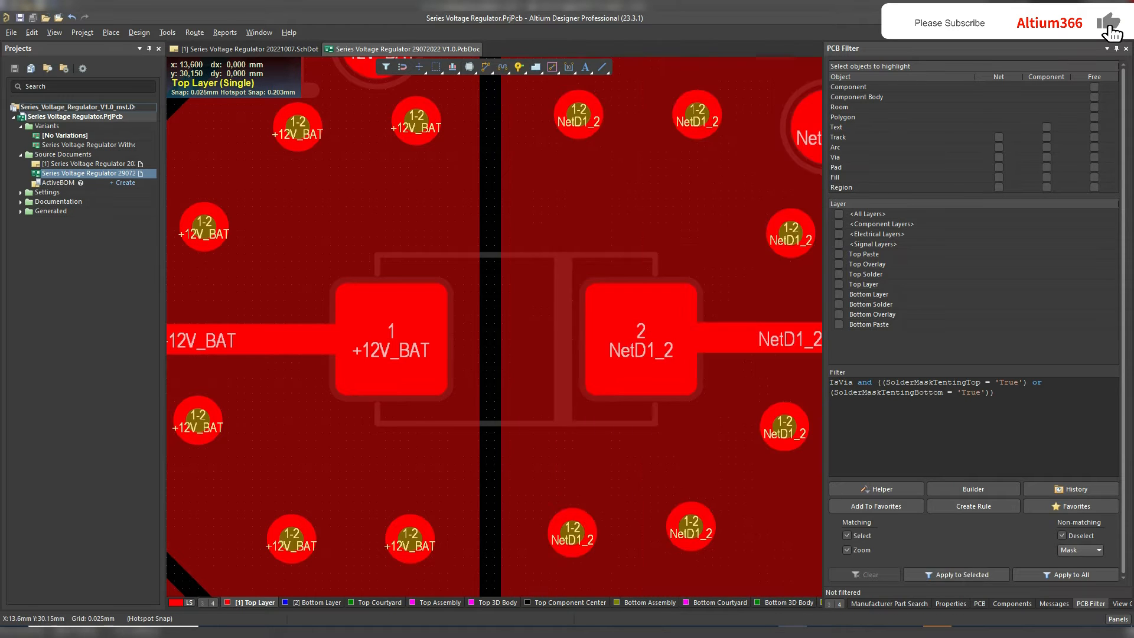
Fit the board in view and apply the tented-via query to all objects.
{"action": "key", "text": "ctrl+Page_Down"}
{"action": "key", "text": "ctrl+Page_Down"}
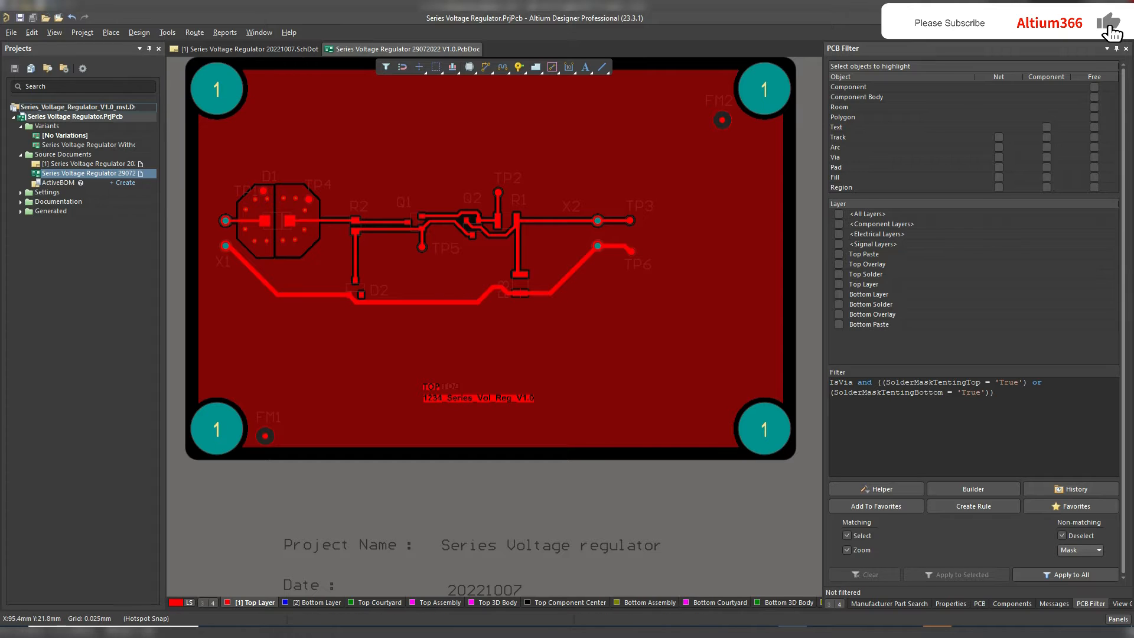
{"action": "left_click", "coordinate": [996, 392]}
{"action": "left_click", "coordinate": [1065, 575]}
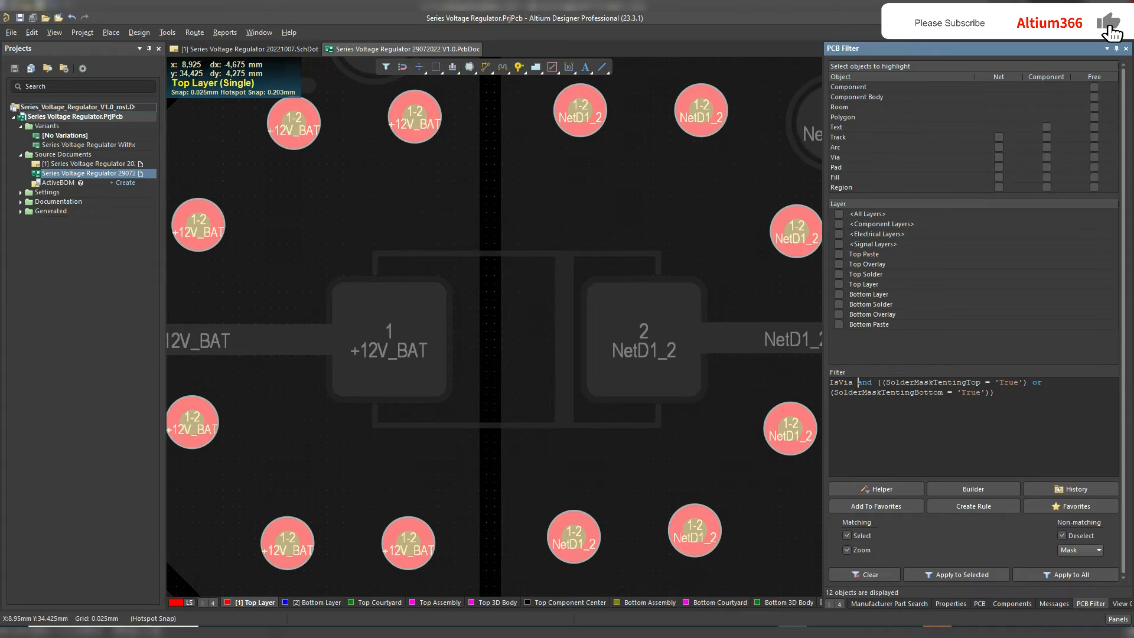
{"action": "key", "text": "Page_Down"}
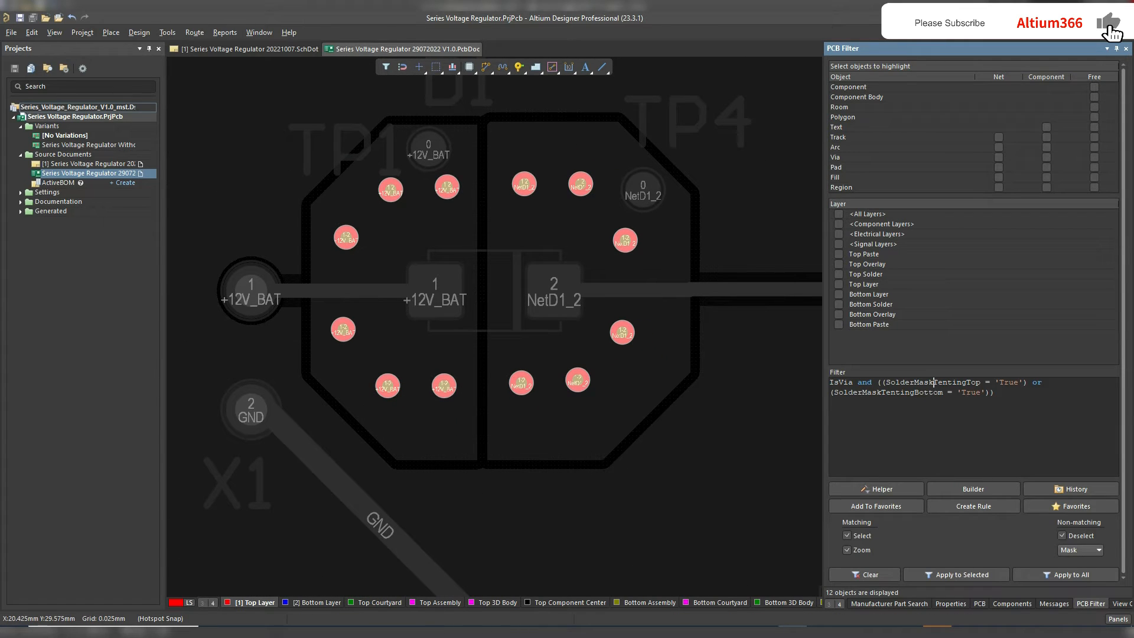
{"action": "left_click_drag", "start_coordinate": [982, 382], "coordinate": [924, 382]}
{"action": "left_click", "coordinate": [986, 392]}
{"action": "left_click_drag", "start_coordinate": [981, 382], "coordinate": [943, 392]}
{"action": "left_click", "coordinate": [886, 382]}
{"action": "left_click", "coordinate": [944, 393]}
Inspect the filtered vias around D1 in 3D and clear the filter.
{"action": "left_click", "coordinate": [608, 434]}
{"action": "key", "text": "3"}
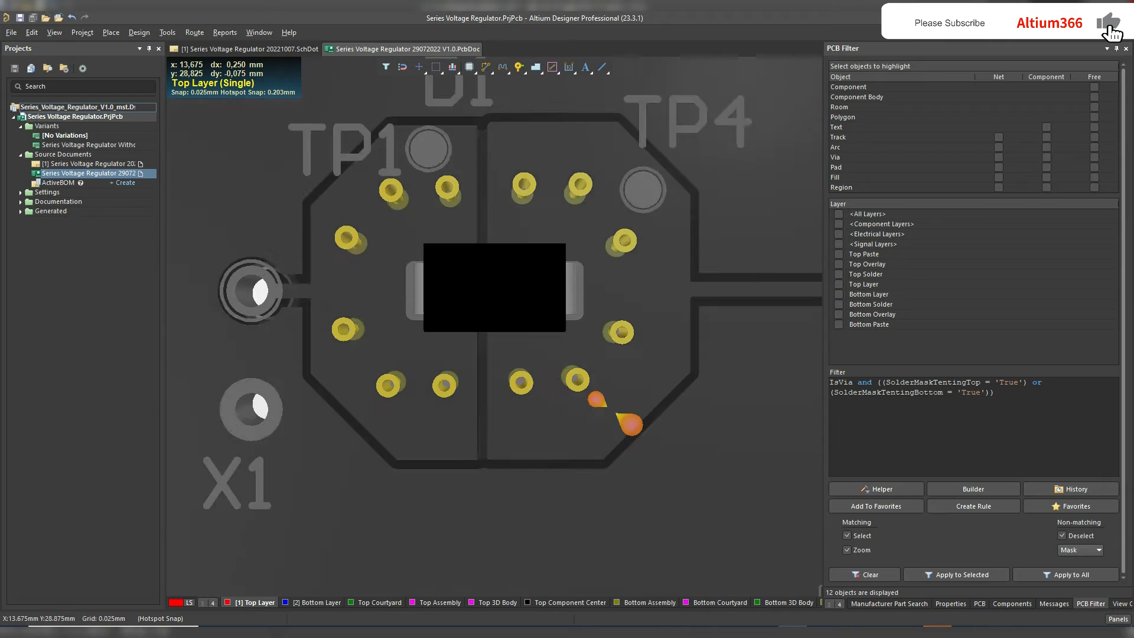
{"action": "scroll", "coordinate": [607, 405], "scroll_direction": "down", "scroll_amount": 3, "text": "ctrl"}
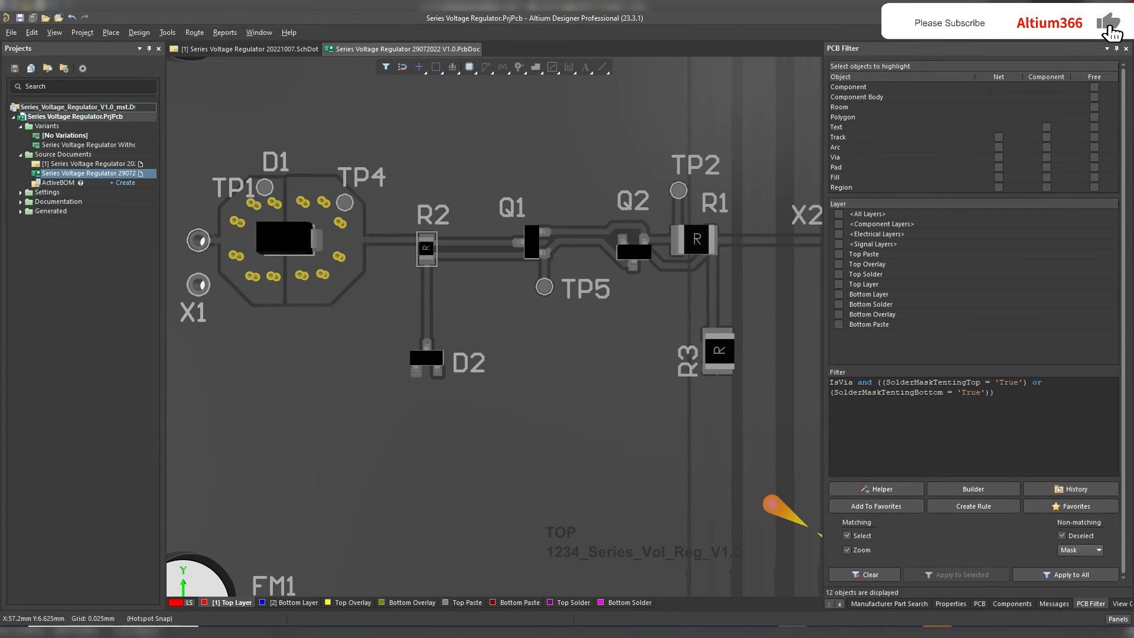
{"action": "key", "text": "shift"}
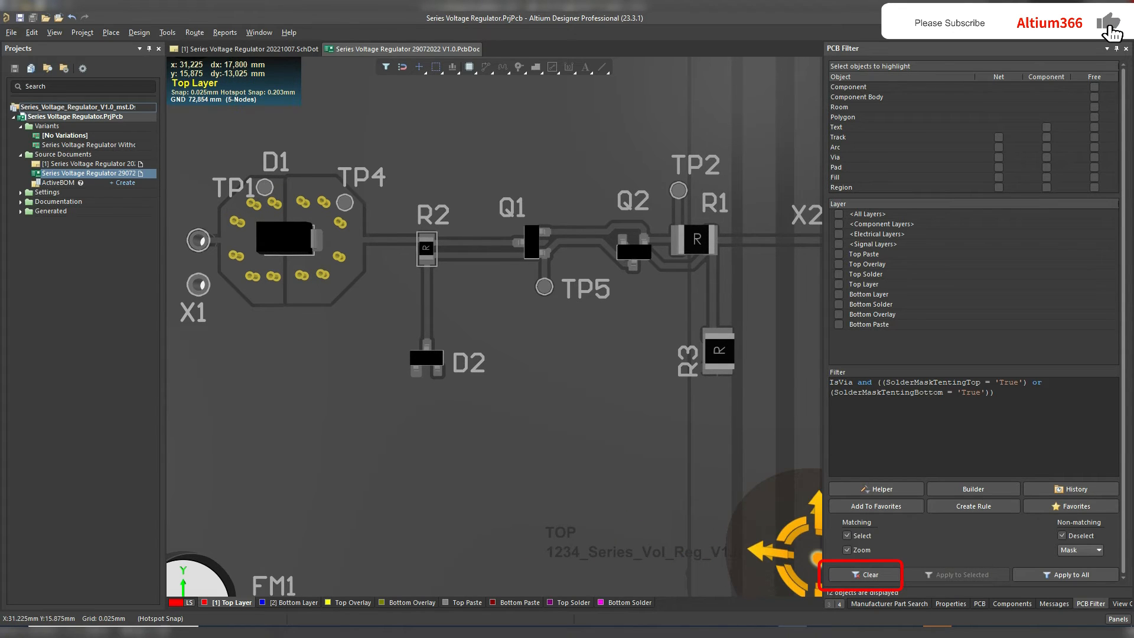
{"action": "key", "text": "shift+c"}
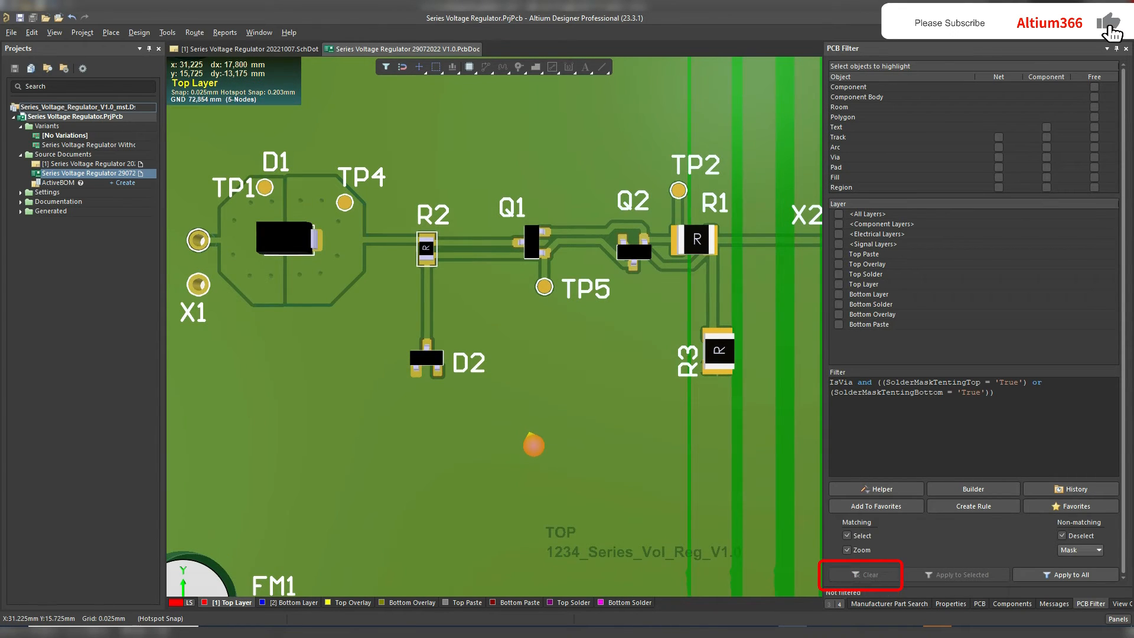
Compare the unfiltered D1 vias in 2D and 3D layout modes, ending in 2D.
{"action": "key", "text": "2"}
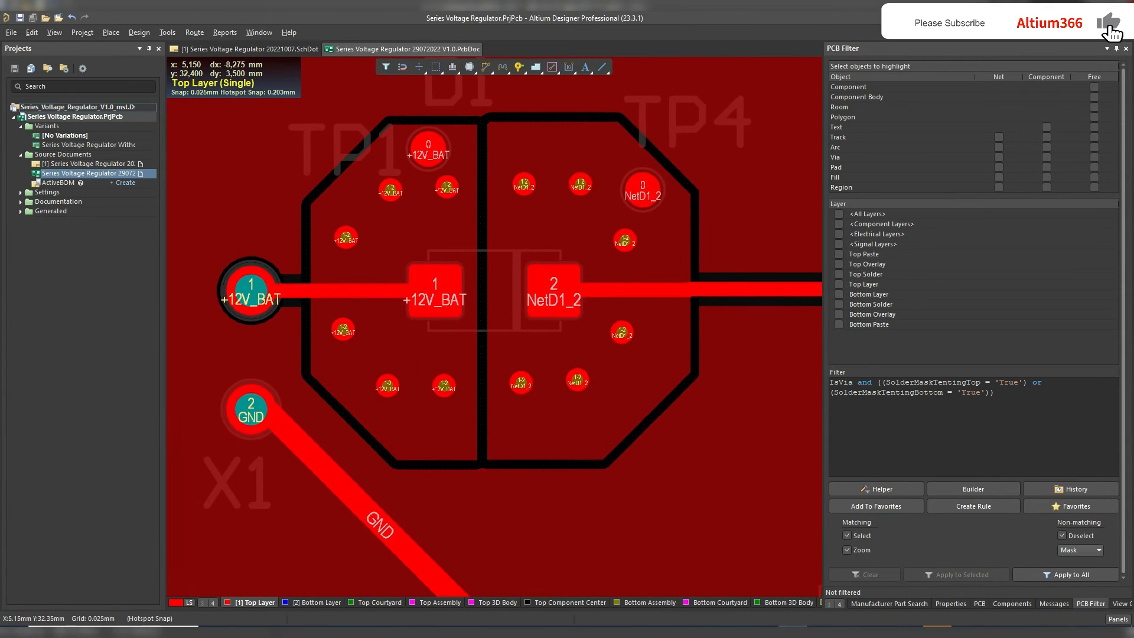
{"action": "key", "text": "3"}
{"action": "key", "text": "v"}
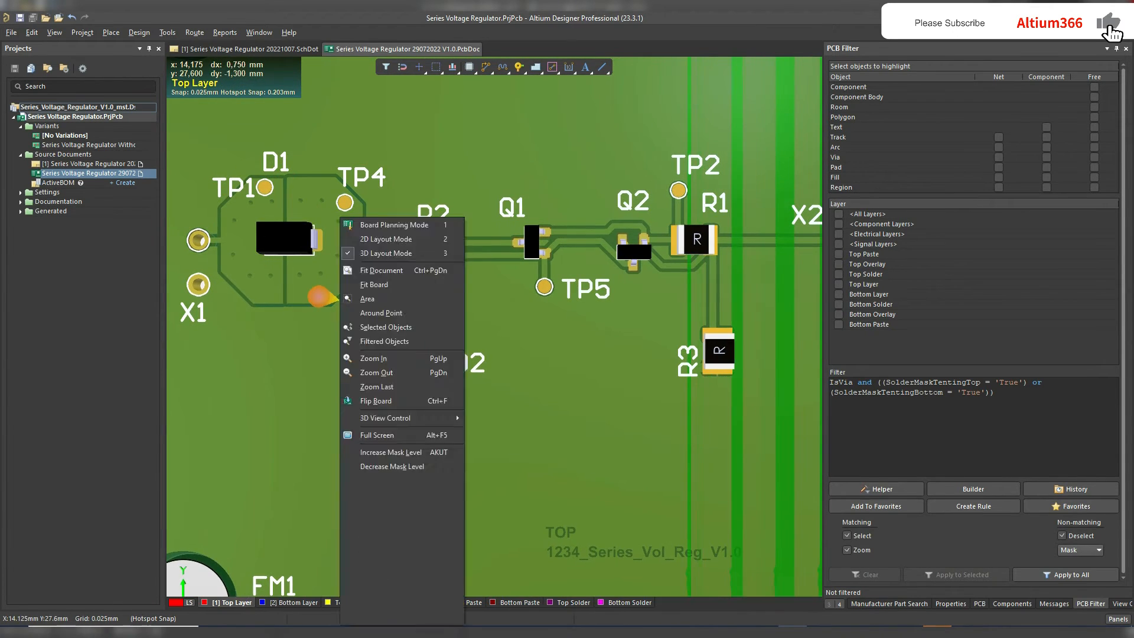
{"action": "key", "text": "b"}
{"action": "key", "text": "2"}
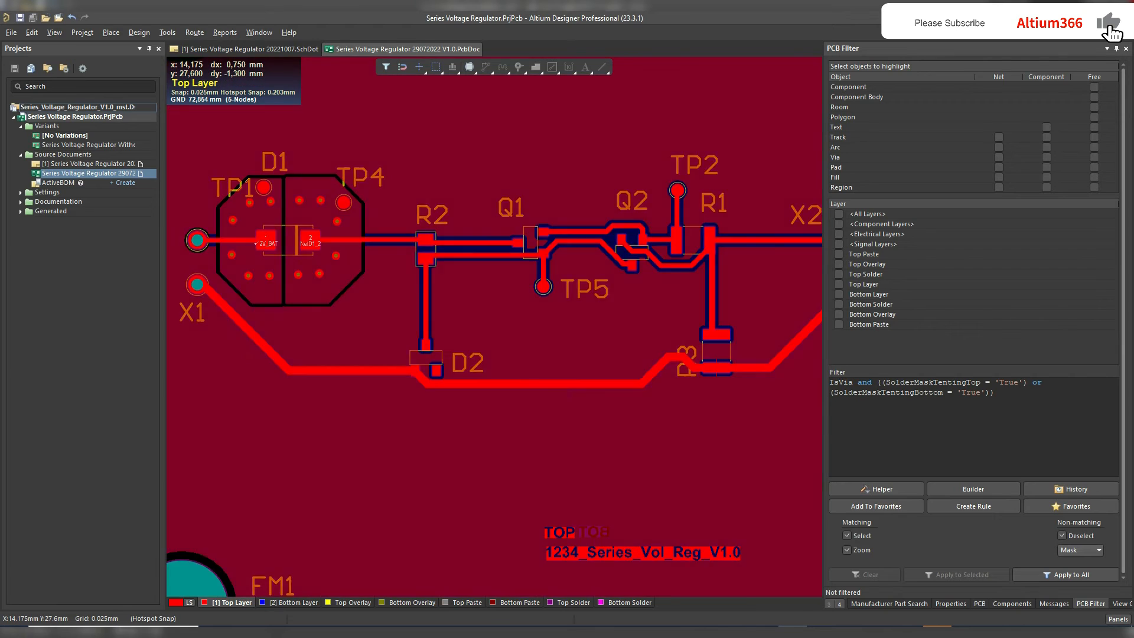
{"action": "left_click", "coordinate": [995, 392]}
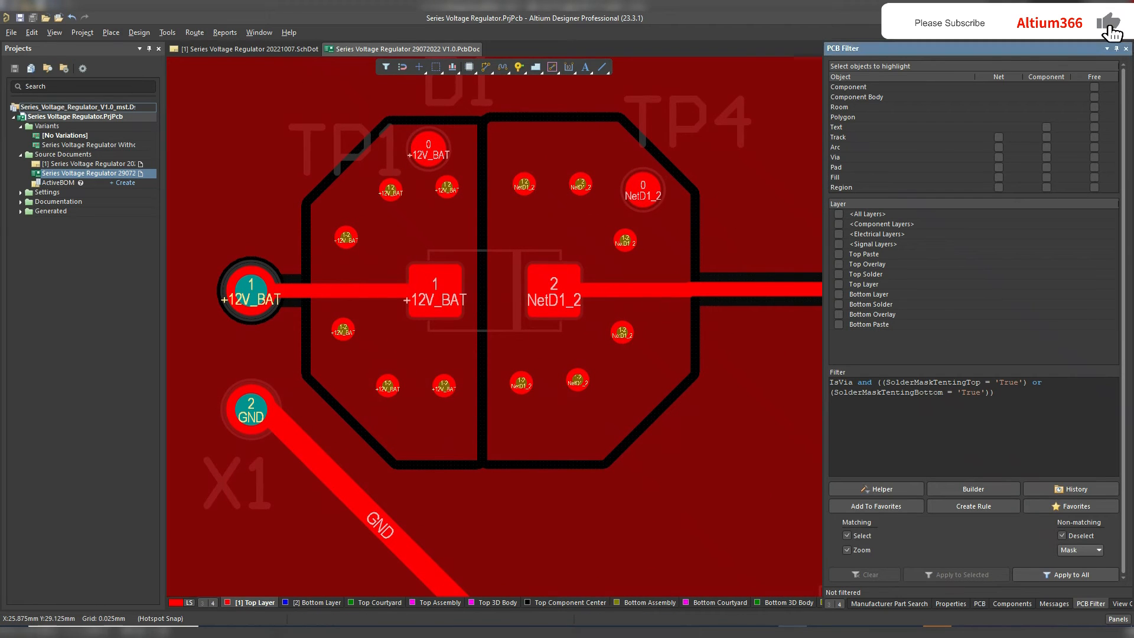
Remove the top and bottom solder mask tenting from the NetD1_2 via at X 13.9 mm, Y 31.6 mm.
{"action": "double_click", "coordinate": [622, 332]}
{"action": "scroll", "coordinate": [974, 307], "scroll_direction": "down", "scroll_amount": 4}
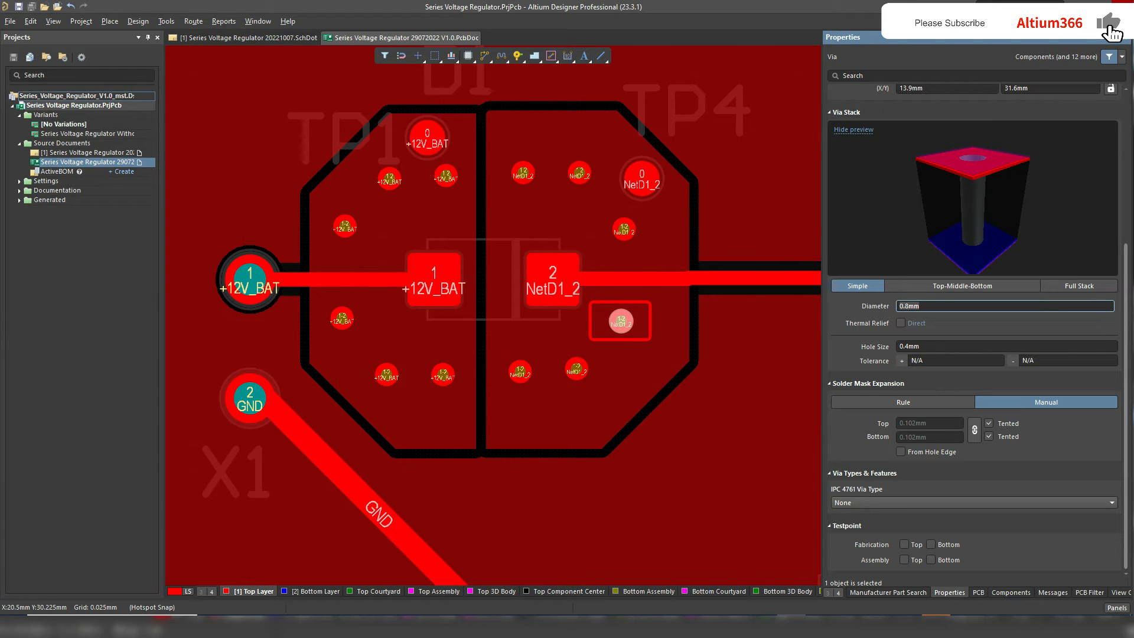
{"action": "left_click", "coordinate": [988, 423]}
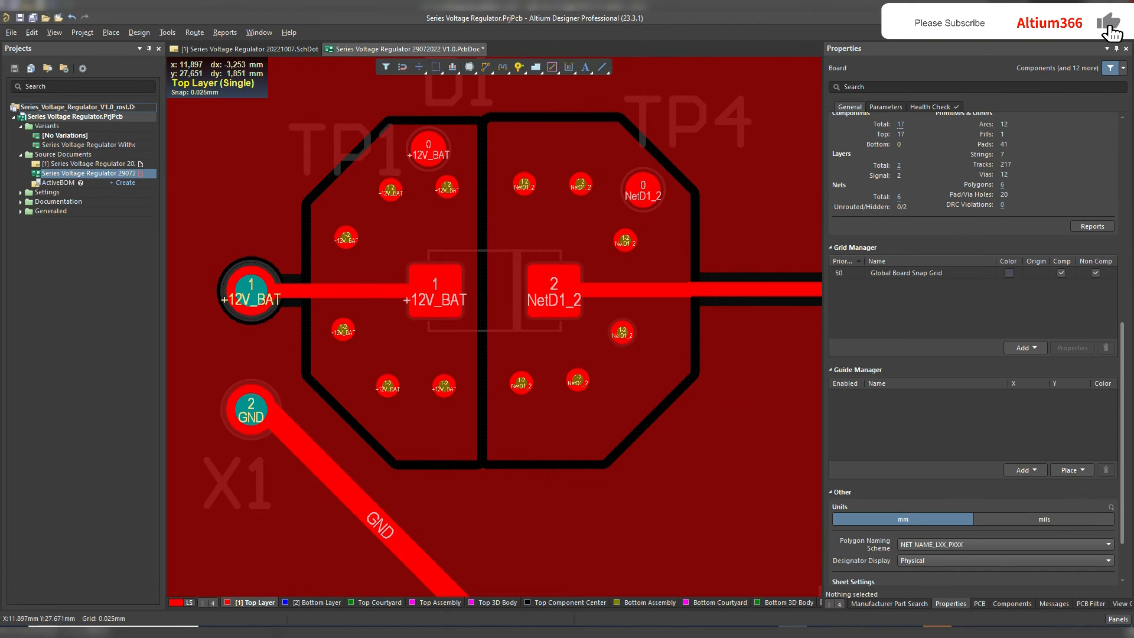
{"action": "left_click", "coordinate": [622, 333]}
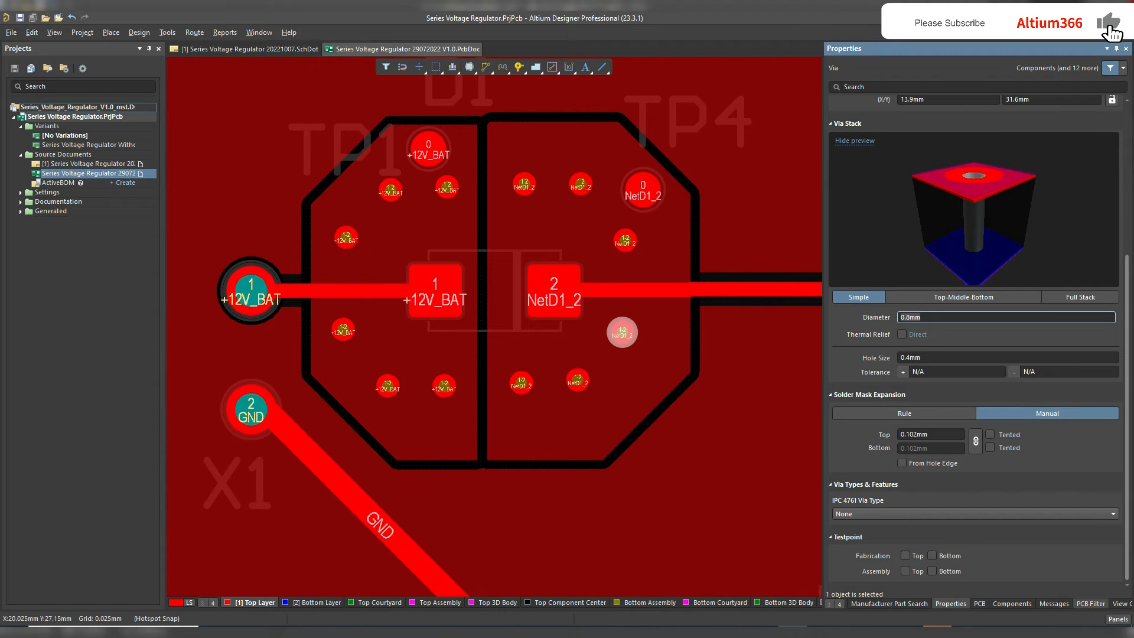
Reopen the PCB Filter and apply the tented-via query to all objects again.
{"action": "left_click", "coordinate": [1091, 603]}
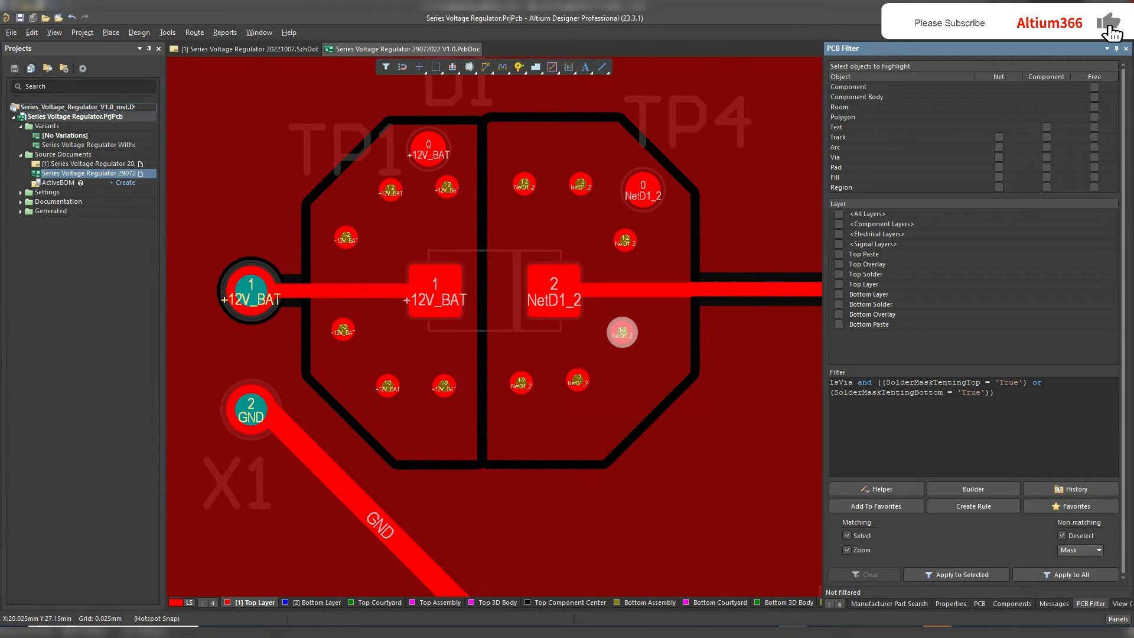
{"action": "left_click", "coordinate": [648, 342]}
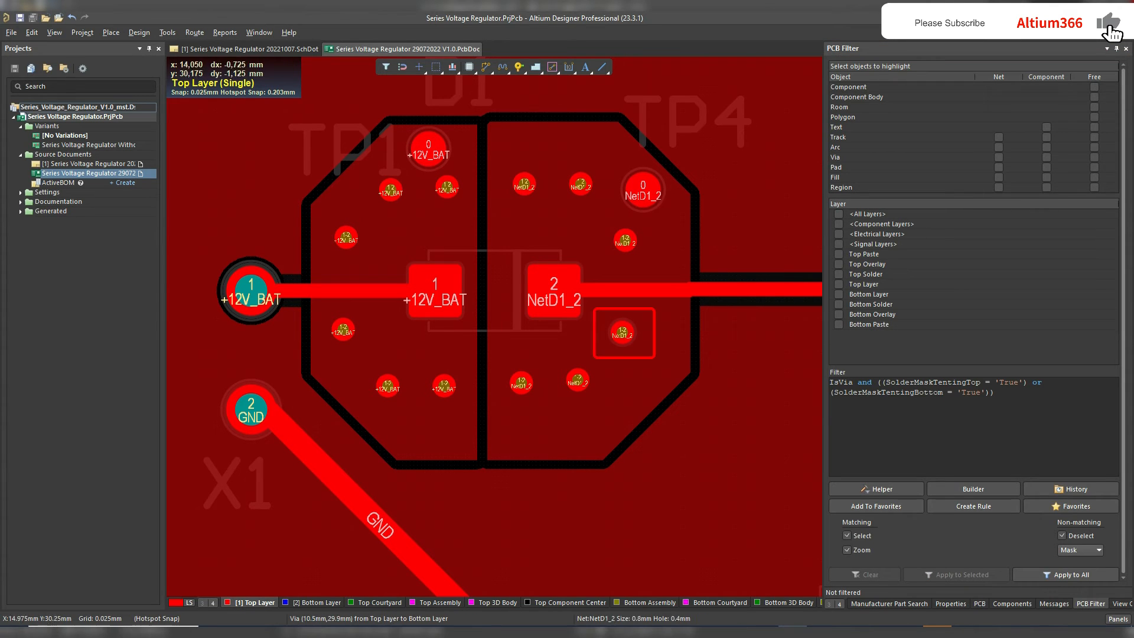
{"action": "left_click", "coordinate": [1065, 574]}
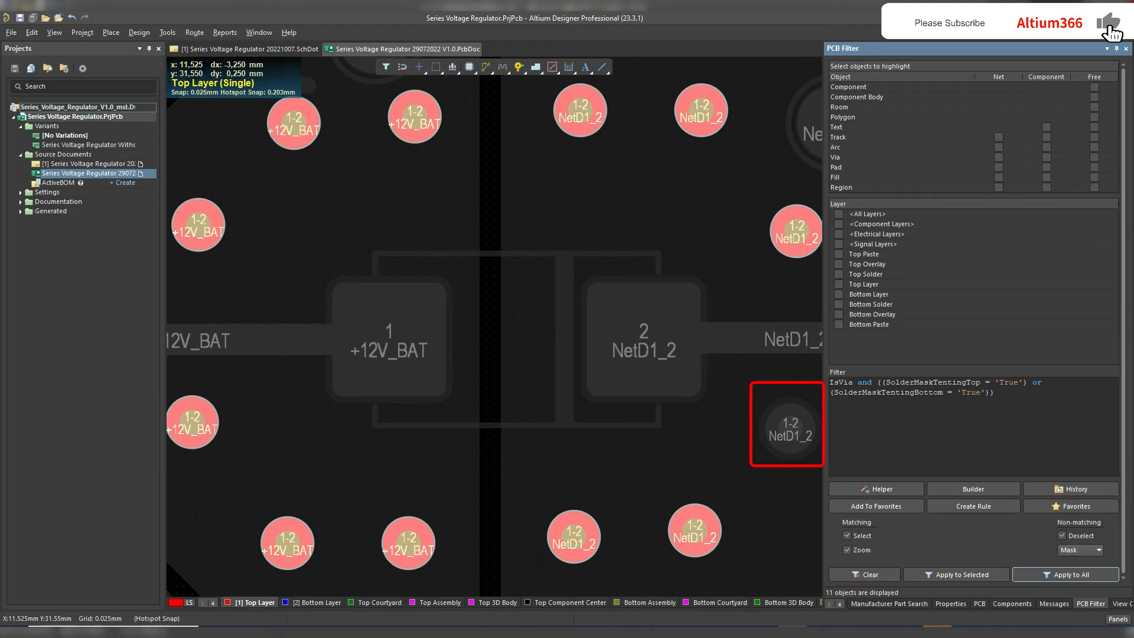
{"action": "left_click", "coordinate": [593, 433]}
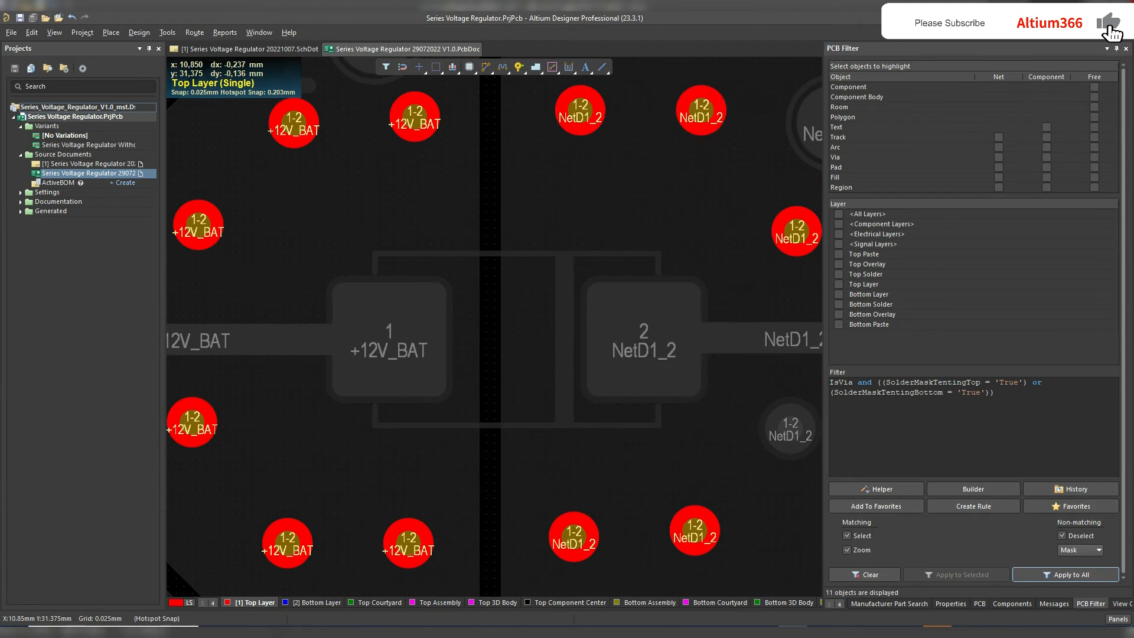
Check the filtered vias on the Bottom Layer, return to the Top Layer and clear the filter.
{"action": "key", "text": "ctrl+f"}
{"action": "key", "text": "ctrl+f"}
{"action": "key", "text": "KP_Multiply"}
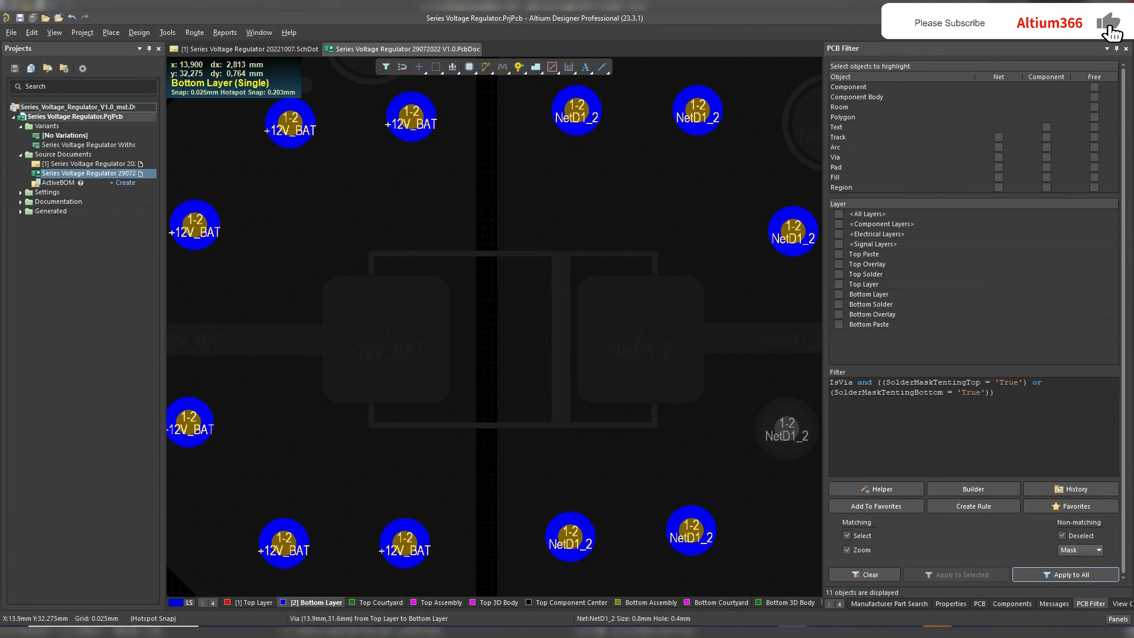
{"action": "left_click", "coordinate": [254, 602]}
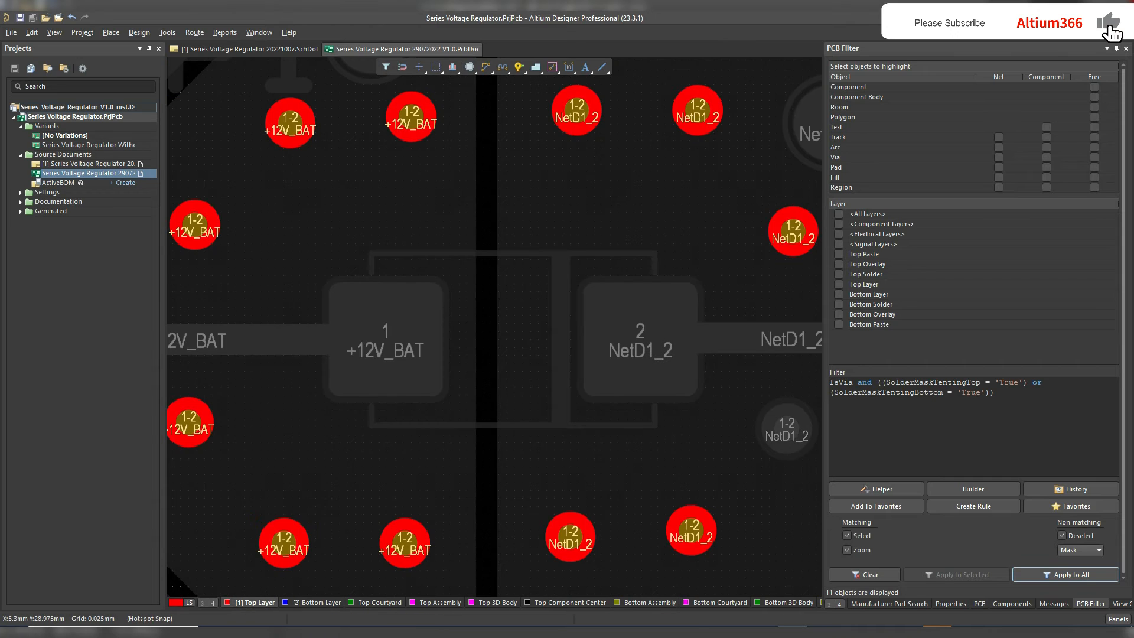
{"action": "key", "text": "shift+c"}
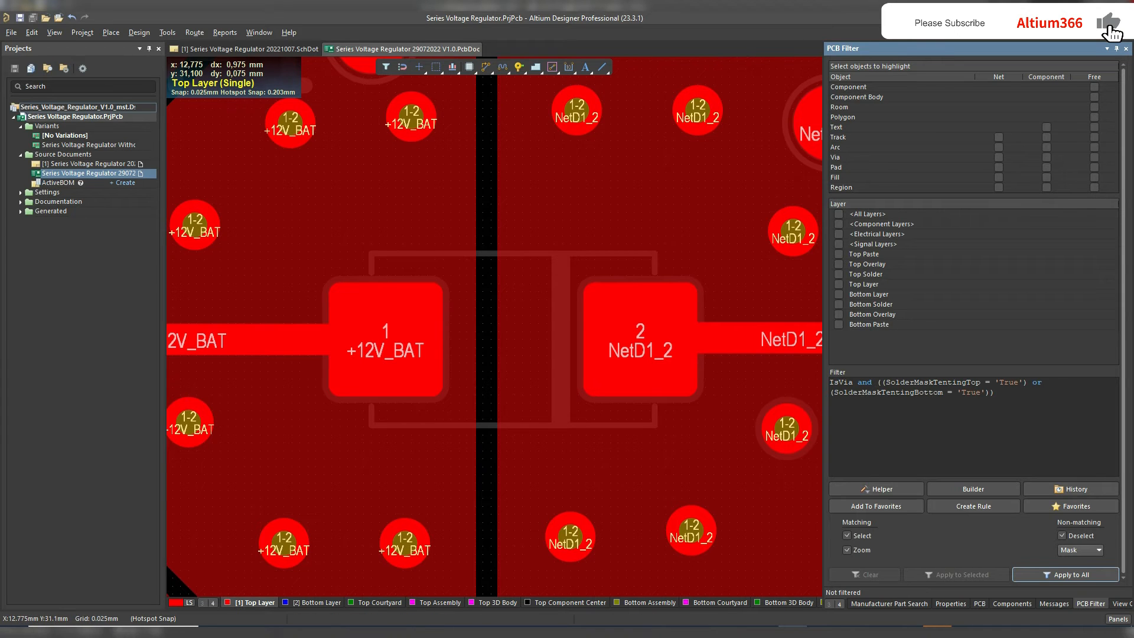
{"action": "left_click", "coordinate": [770, 436]}
{"action": "left_click", "coordinate": [786, 428]}
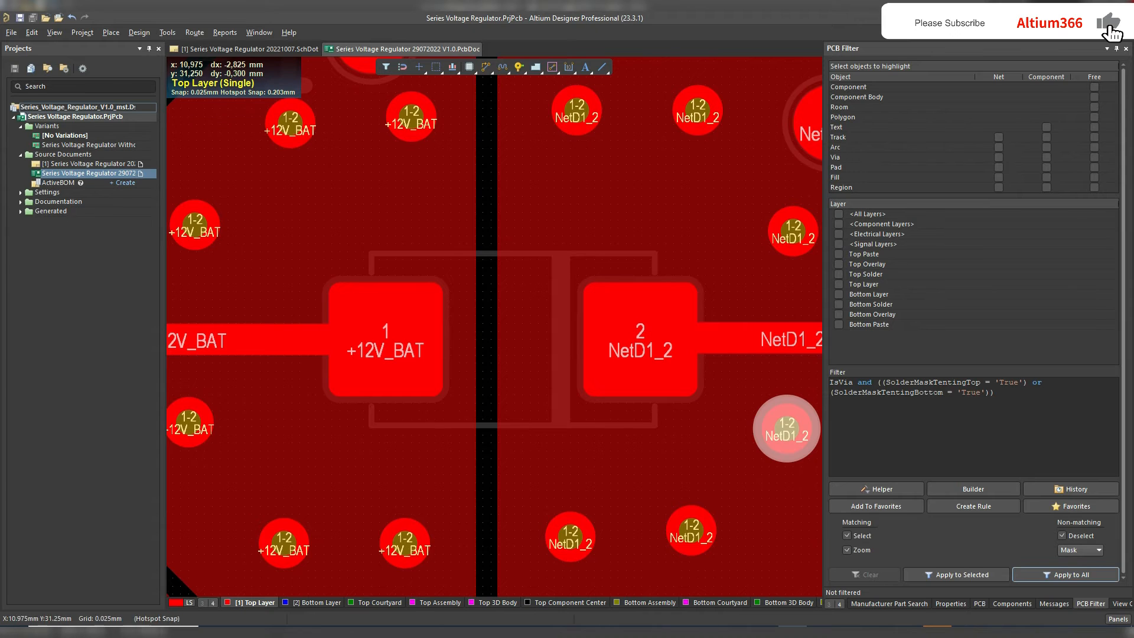
Remove the top and bottom tenting from the +12V_BAT vias at 8, 36.5 mm and 4.5, 31.7 mm.
{"action": "left_click", "coordinate": [411, 116]}
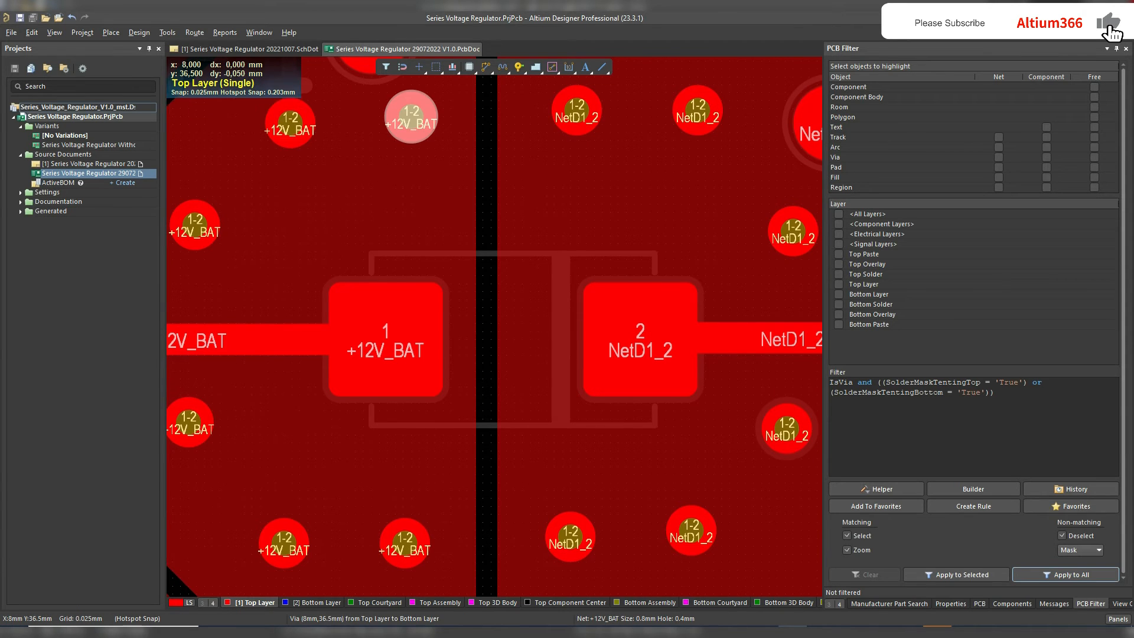
{"action": "double_click", "coordinate": [412, 116]}
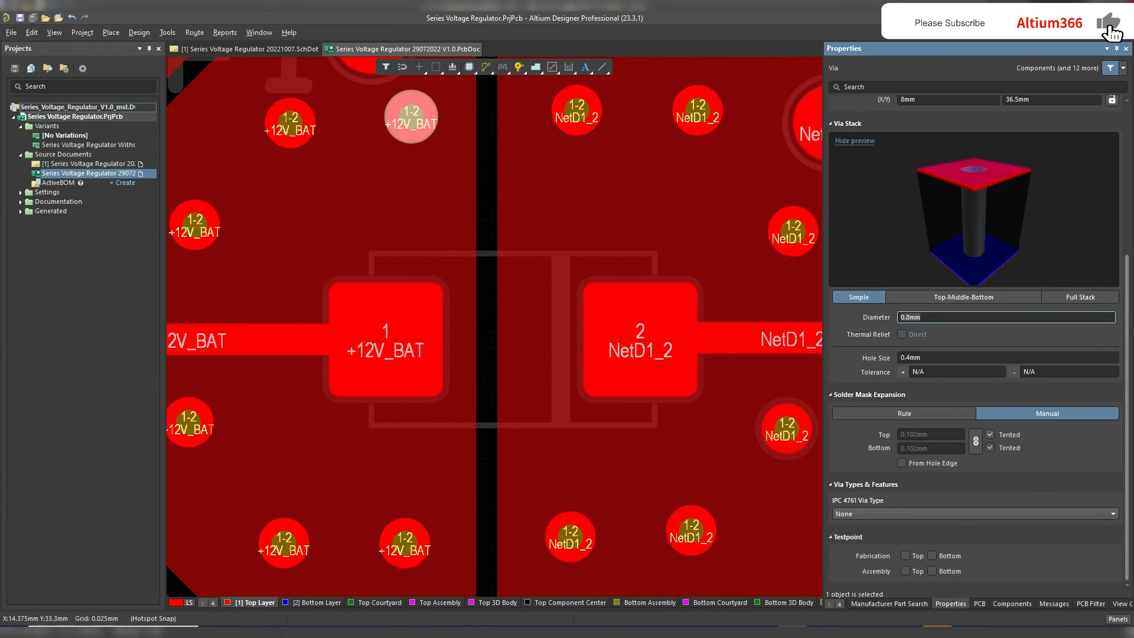
{"action": "left_click", "coordinate": [990, 434]}
{"action": "left_click", "coordinate": [990, 447]}
{"action": "left_click", "coordinate": [201, 424]}
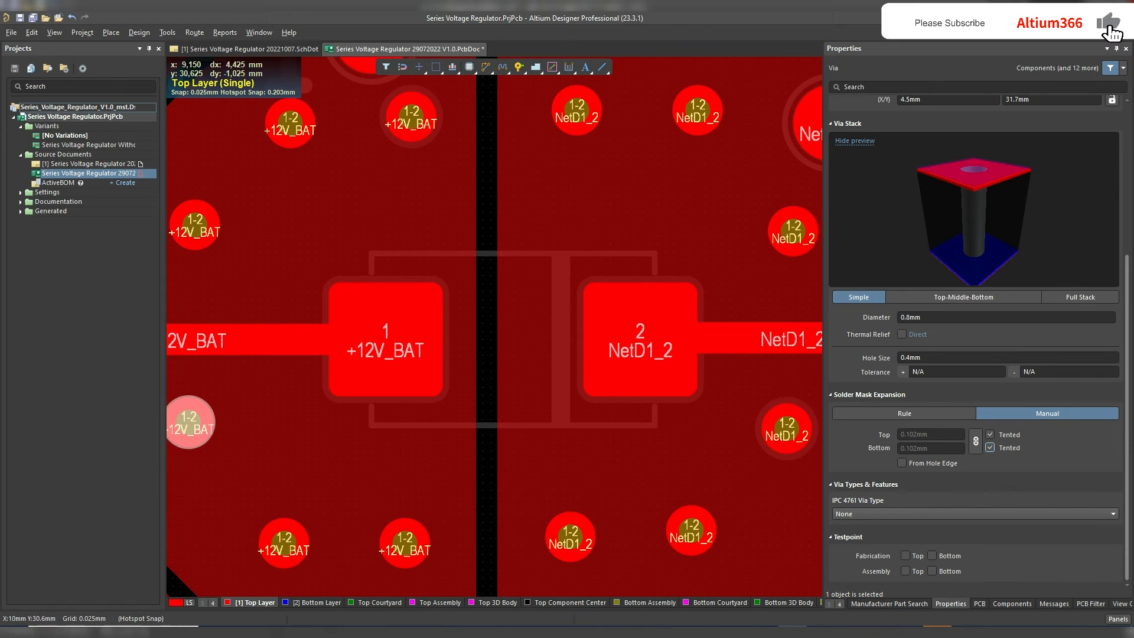
{"action": "left_click", "coordinate": [990, 435]}
{"action": "left_click", "coordinate": [990, 447]}
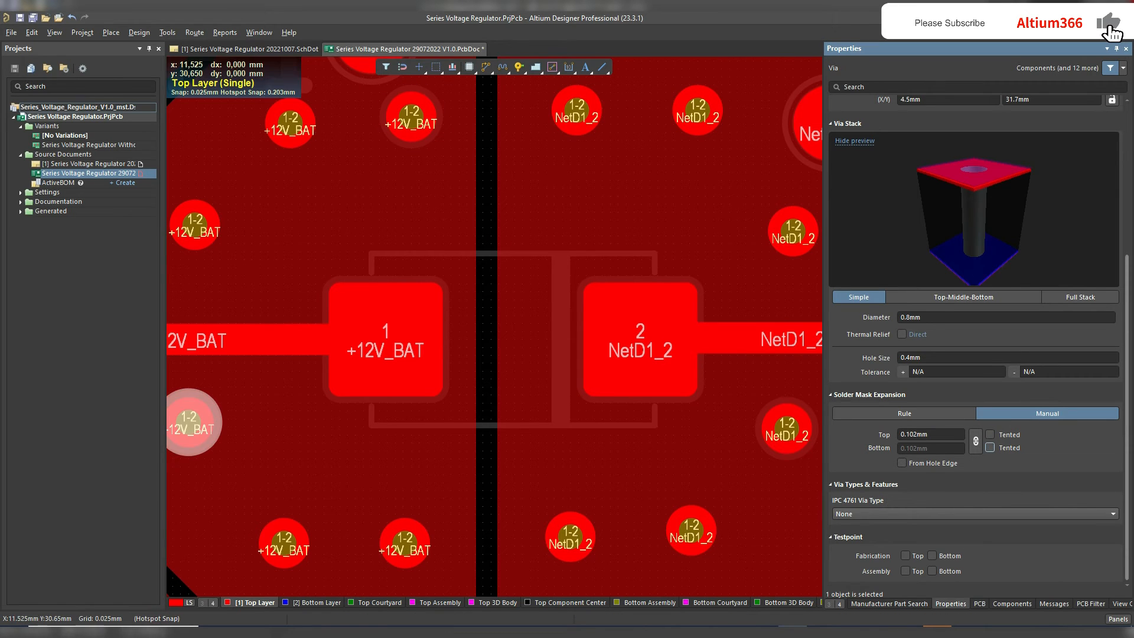
Deselect the via and save the PCB document.
{"action": "left_click", "coordinate": [496, 341]}
{"action": "left_click", "coordinate": [487, 341]}
{"action": "left_click", "coordinate": [10, 32]}
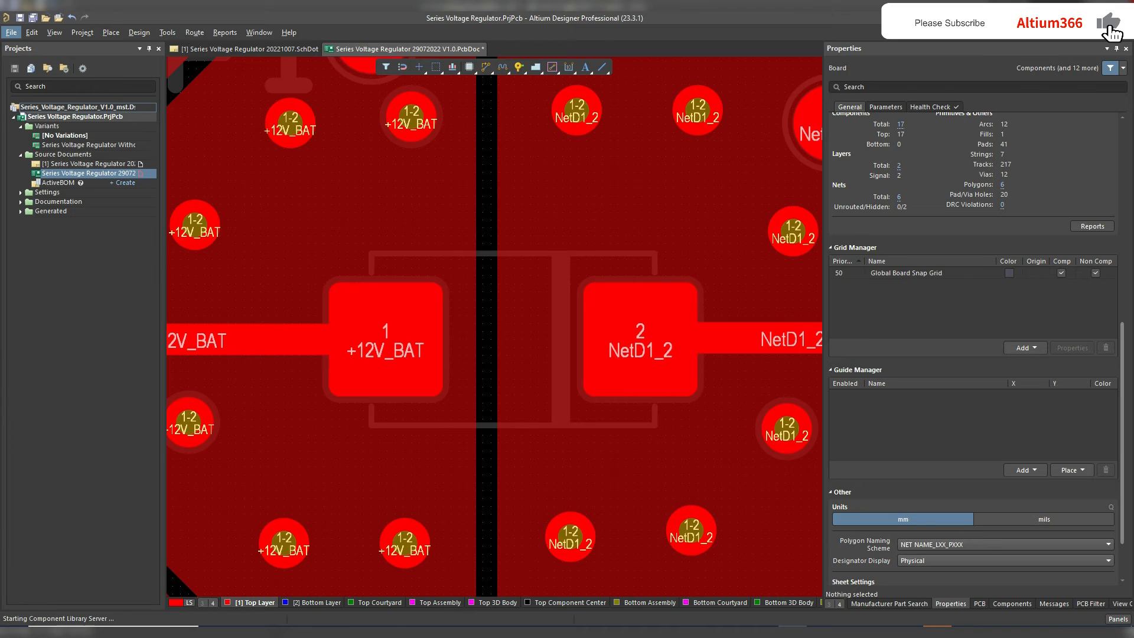
{"action": "left_click", "coordinate": [53, 165]}
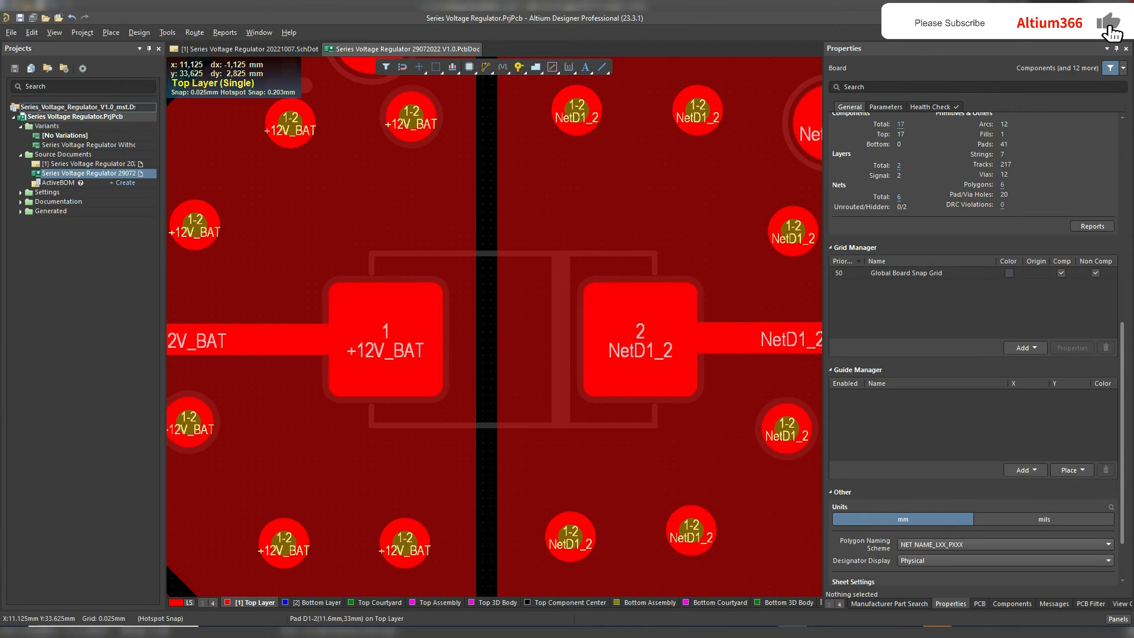
Run the tented-via query on the board with the three untented vias, and clear the filter.
{"action": "left_click", "coordinate": [1090, 604]}
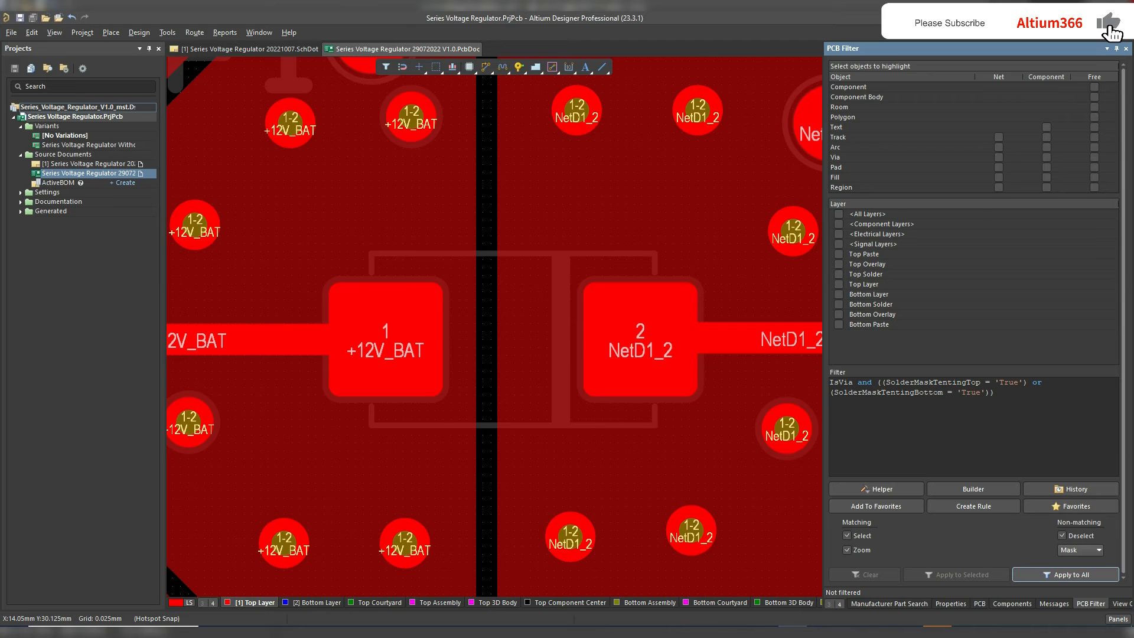
{"action": "left_click", "coordinate": [1066, 575]}
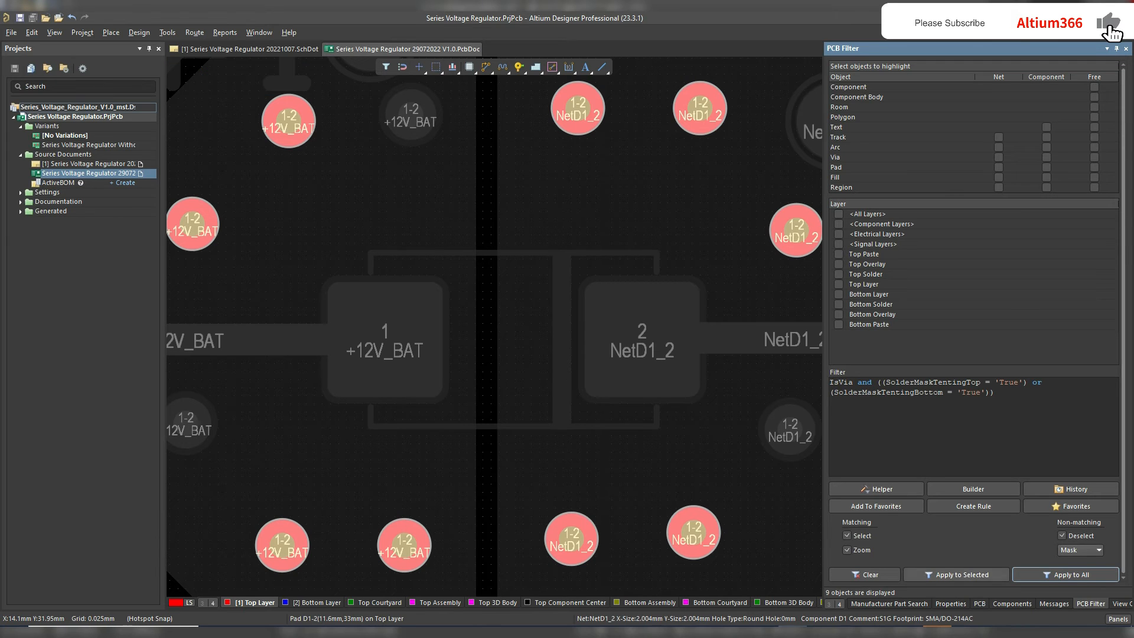
{"action": "left_click", "coordinate": [865, 575]}
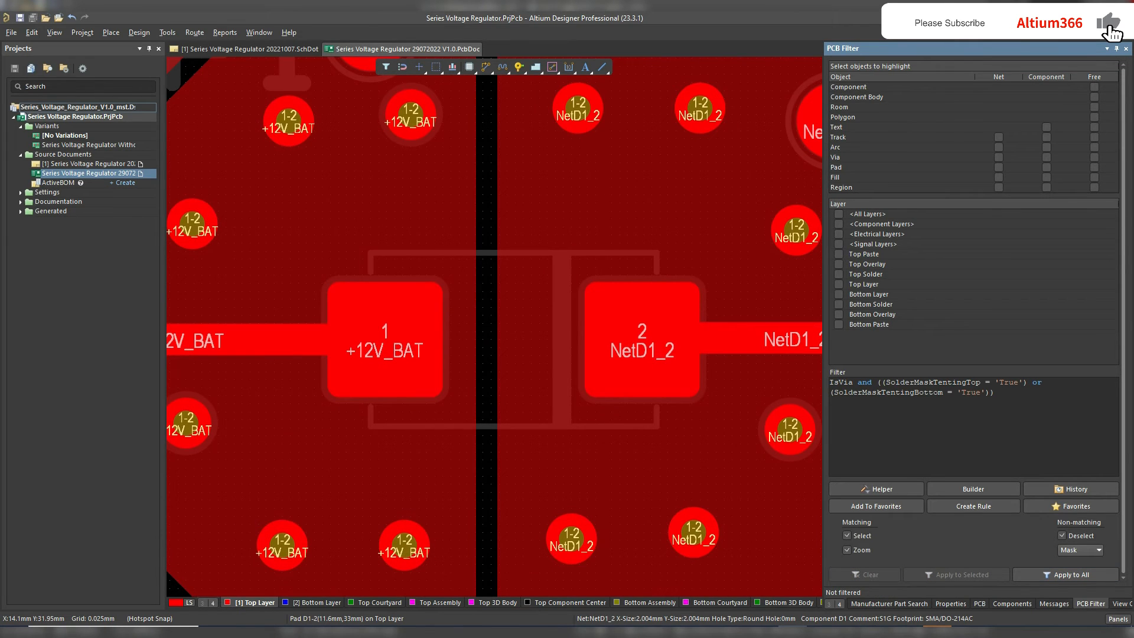
Change both solder mask tenting conditions in the via query to 'False' and apply the filter to all objects.
{"action": "key", "text": "BackSpace"}
{"action": "key", "text": "BackSpace"}
{"action": "key", "text": "BackSpace"}
{"action": "key", "text": "BackSpace"}
{"action": "type", "text": "False"}
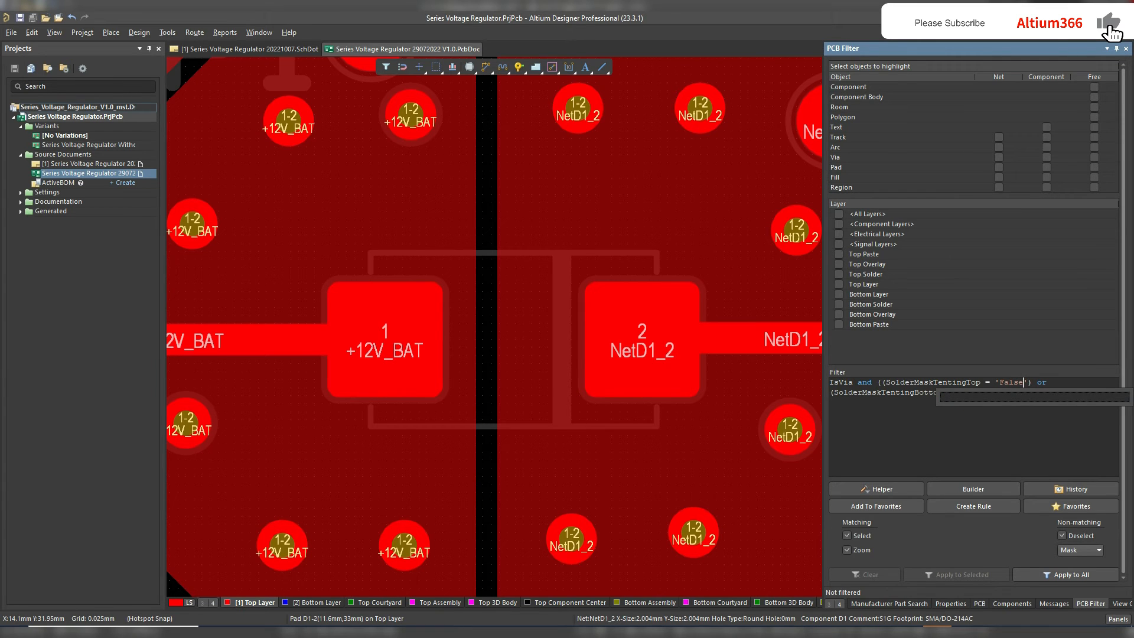
{"action": "left_click", "coordinate": [914, 393]}
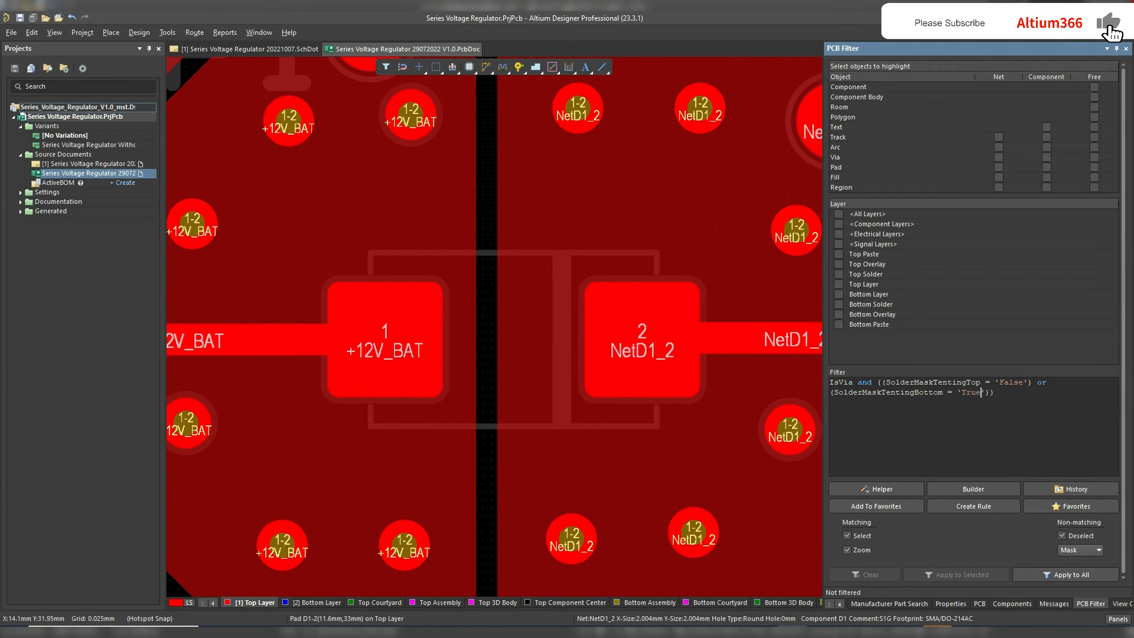
{"action": "key", "text": "BackSpace"}
{"action": "key", "text": "BackSpace"}
{"action": "key", "text": "BackSpace"}
{"action": "key", "text": "BackSpace"}
{"action": "type", "text": "False"}
{"action": "left_click", "coordinate": [980, 392]}
{"action": "left_click", "coordinate": [1065, 575]}
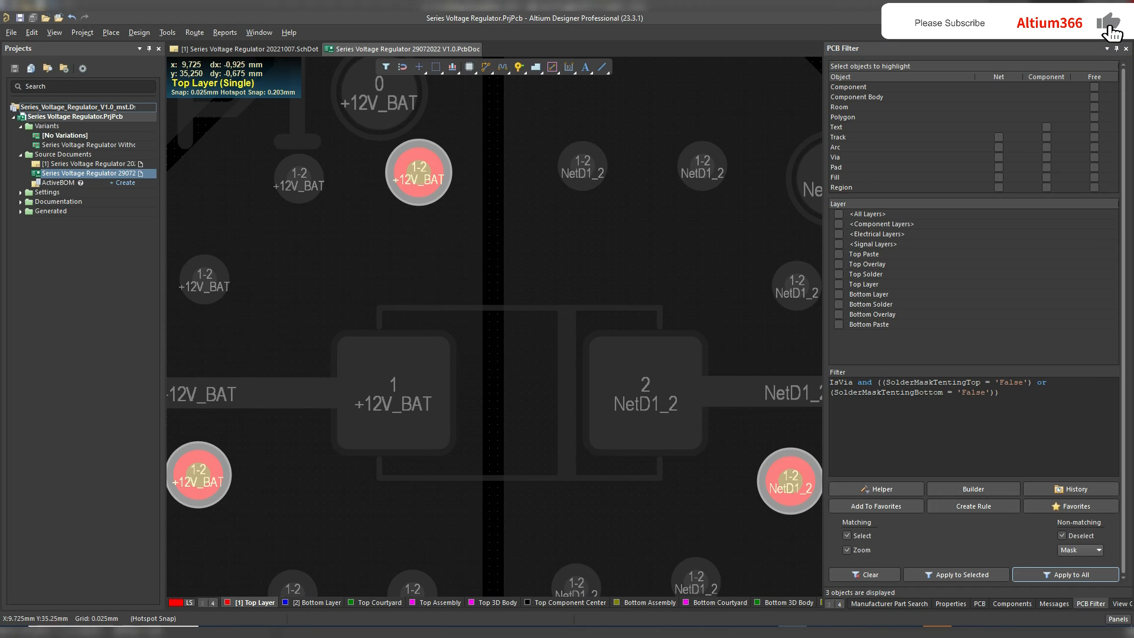
Check the filtered untented vias around D1 on the Bottom Layer and return to the Top Layer.
{"action": "scroll", "coordinate": [536, 277], "scroll_direction": "down", "scroll_amount": 3, "text": "ctrl"}
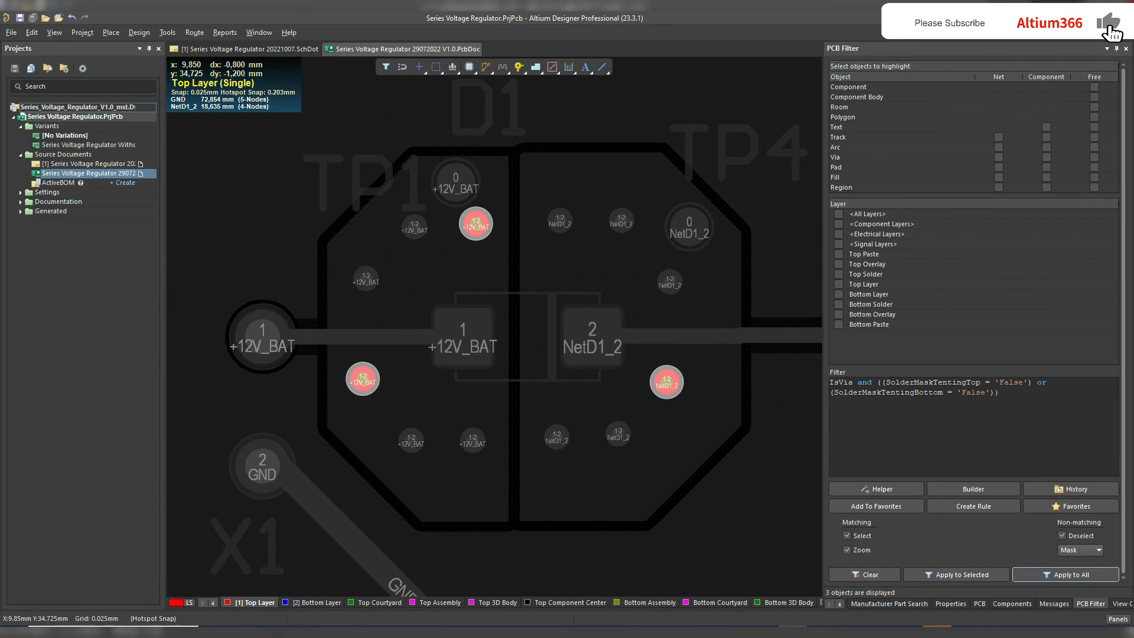
{"action": "key", "text": "KP_Multiply"}
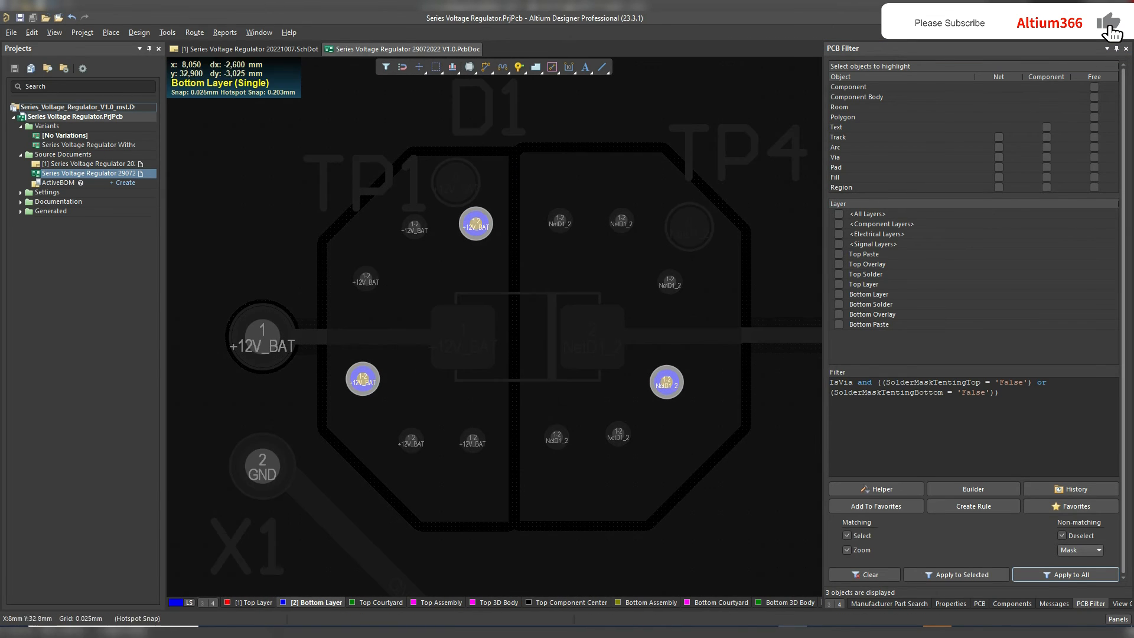
{"action": "key", "text": "KP_Multiply"}
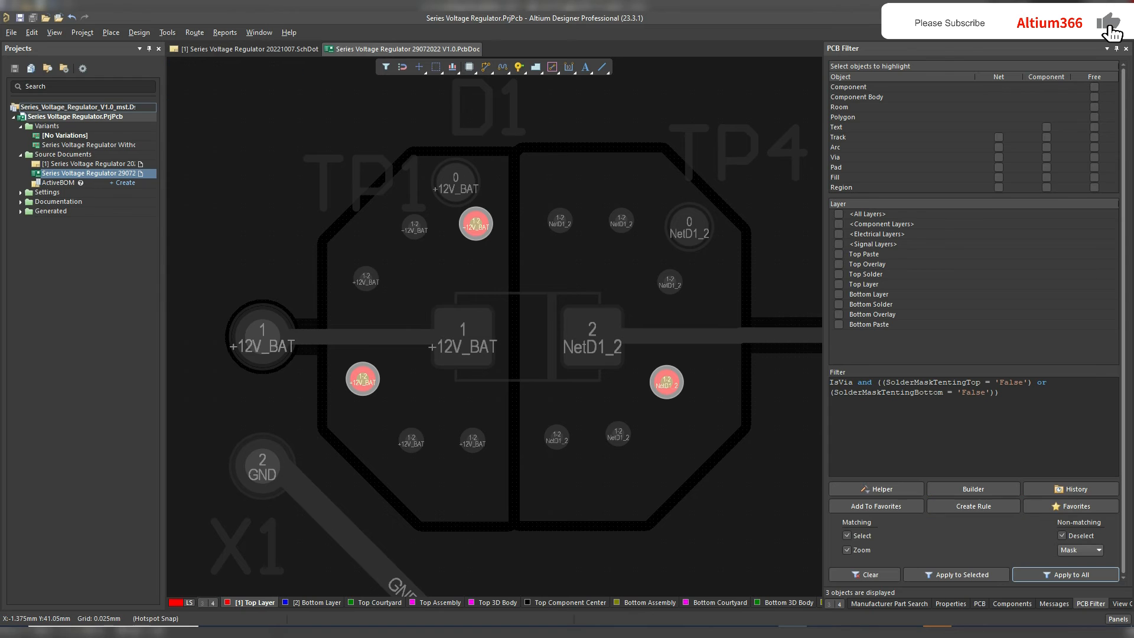
Review the RoutingVias rule's constraints under Routing Via Style in the PCB design rules, and close the rules editor.
{"action": "left_click", "coordinate": [139, 32]}
{"action": "left_click", "coordinate": [155, 77]}
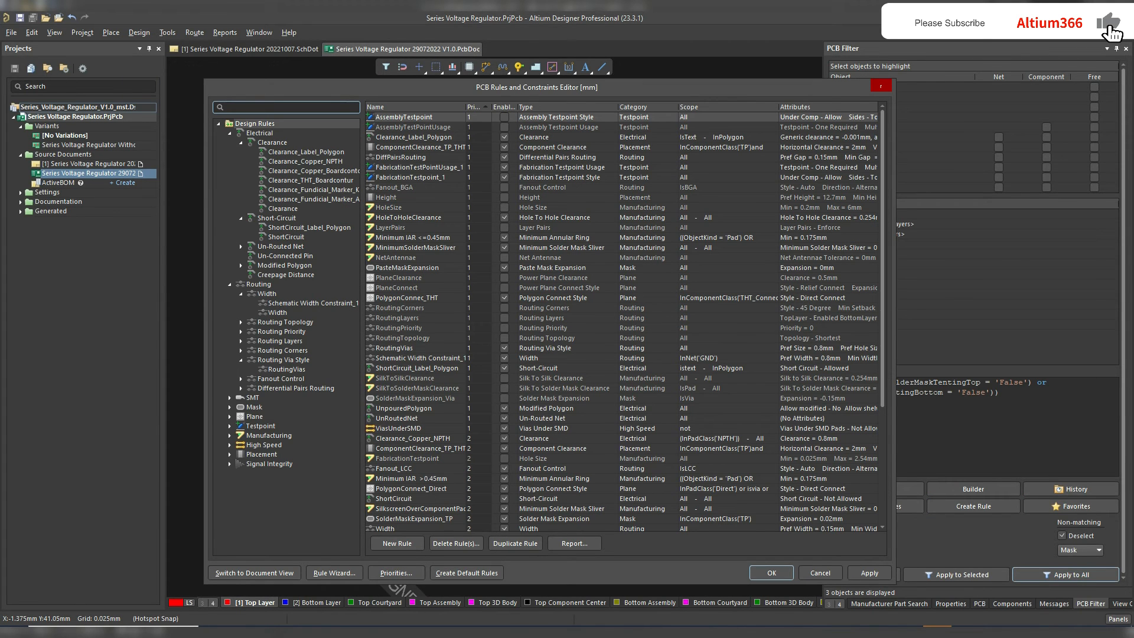
{"action": "left_click_drag", "start_coordinate": [362, 331], "coordinate": [463, 331]}
{"action": "left_click", "coordinate": [283, 360]}
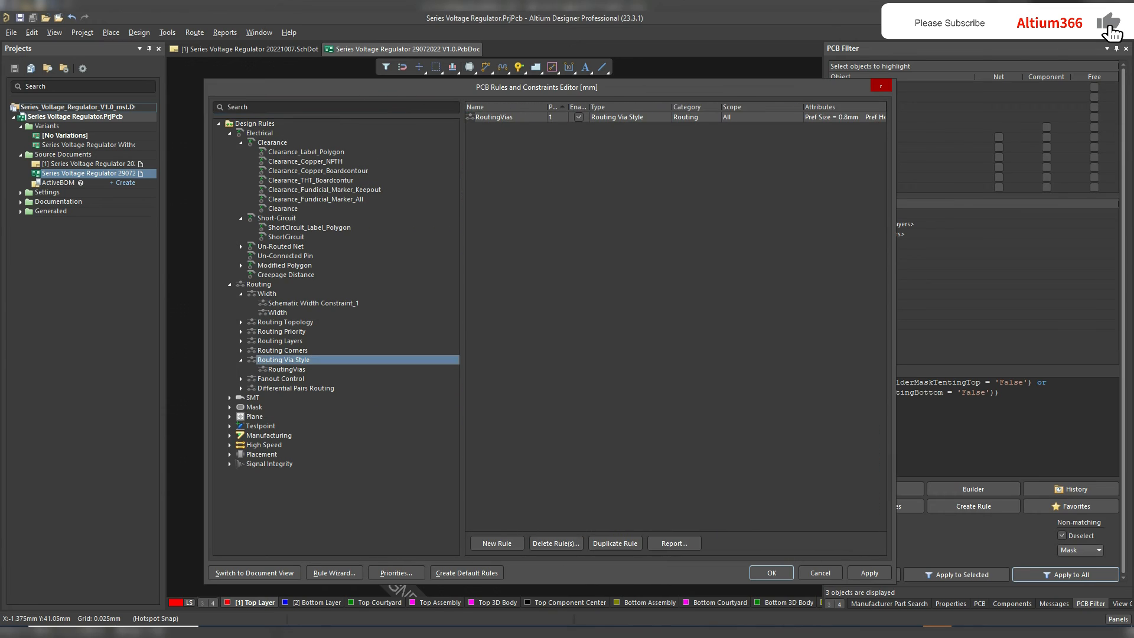
{"action": "left_click", "coordinate": [287, 370]}
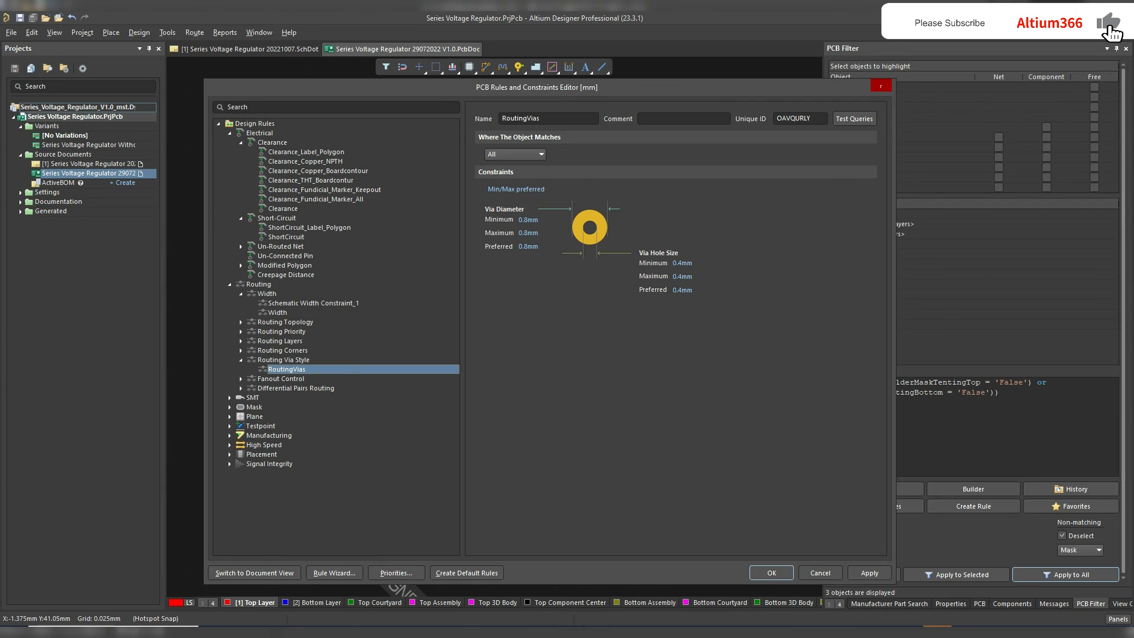
{"action": "key", "text": "Escape"}
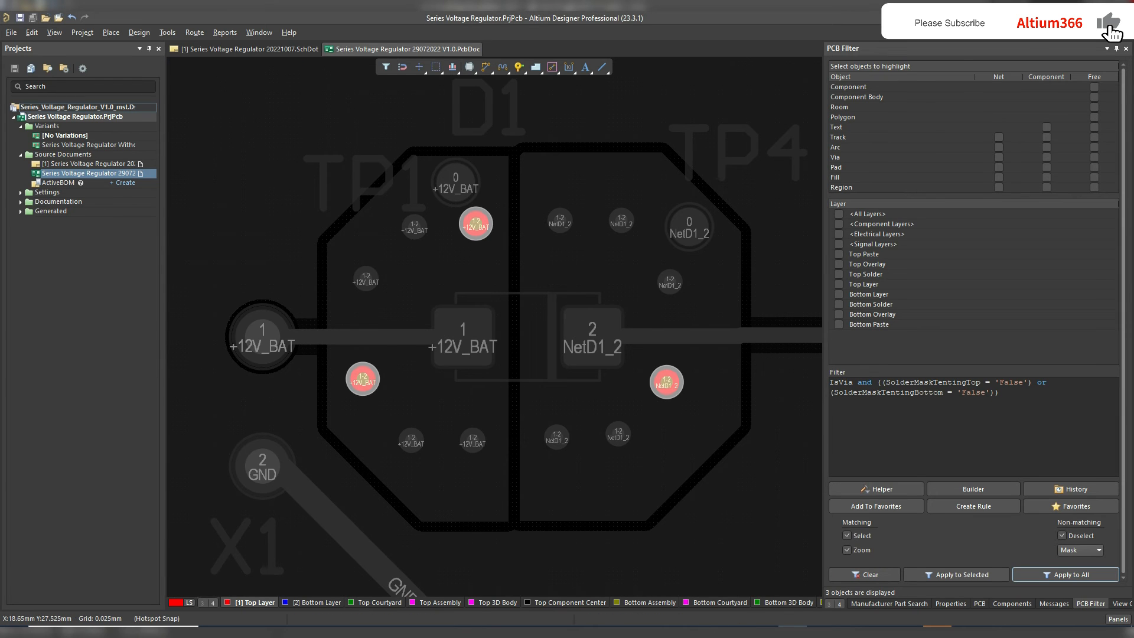
Deselect the filtered vias and clear the filter from the board.
{"action": "left_click", "coordinate": [638, 266]}
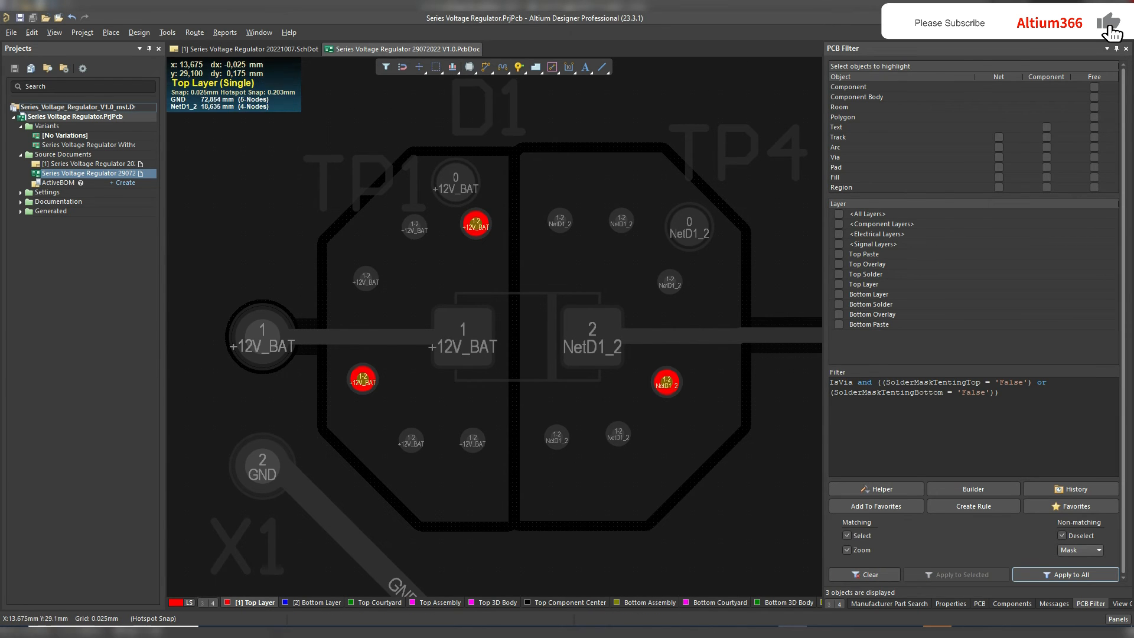
{"action": "key", "text": "shift+c"}
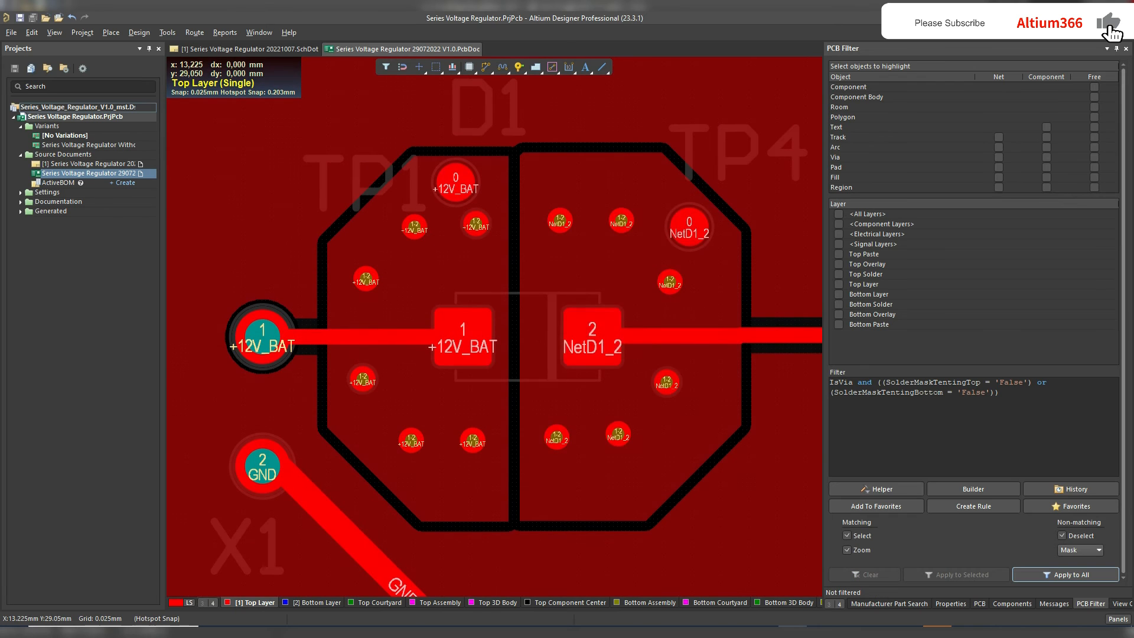
{"action": "left_click", "coordinate": [614, 265]}
{"action": "left_click", "coordinate": [746, 530]}
Inspect the untented vias around D1 in 3D from both sides of the board, and return to the 2D view.
{"action": "key", "text": "3"}
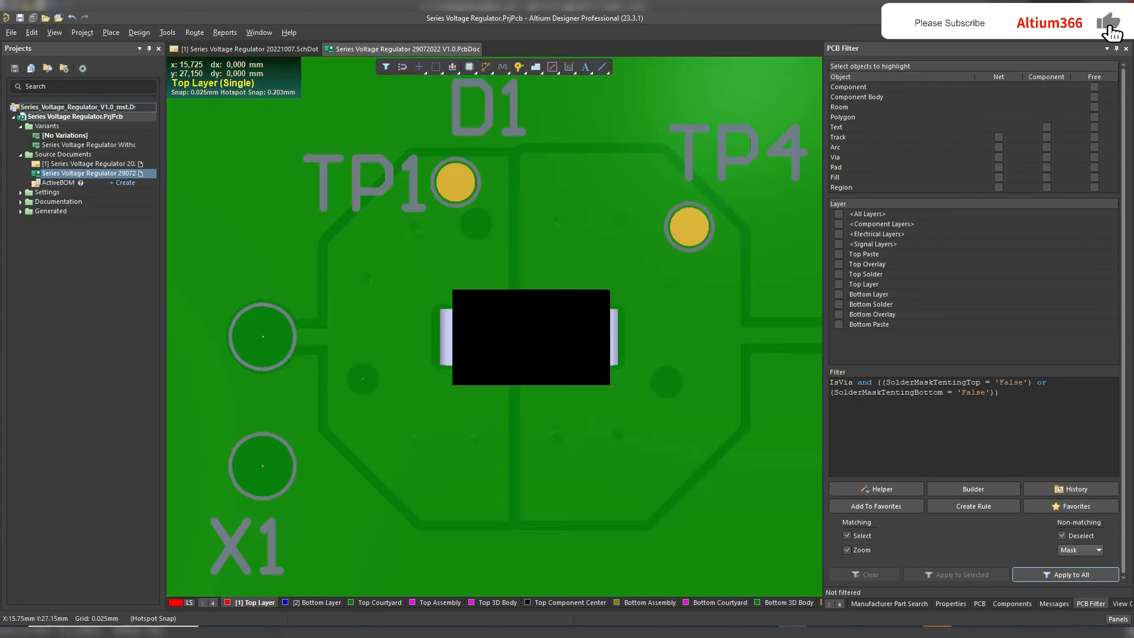
{"action": "scroll", "coordinate": [201, 200], "scroll_direction": "up", "scroll_amount": 5, "text": "ctrl"}
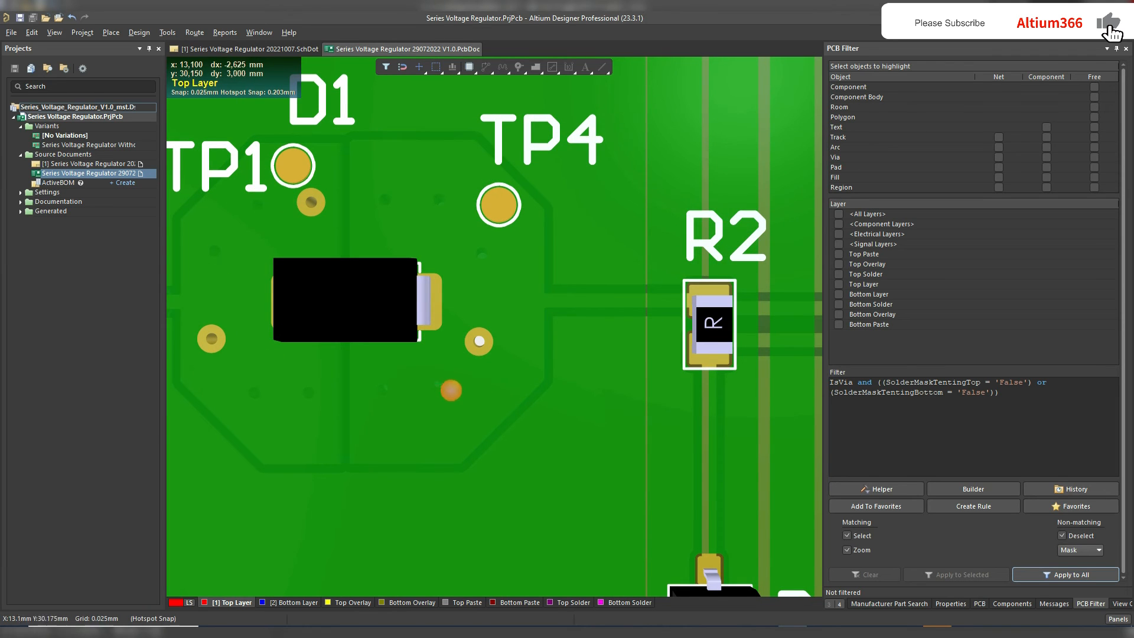
{"action": "scroll", "coordinate": [480, 337], "scroll_direction": "down", "scroll_amount": 3, "text": "ctrl"}
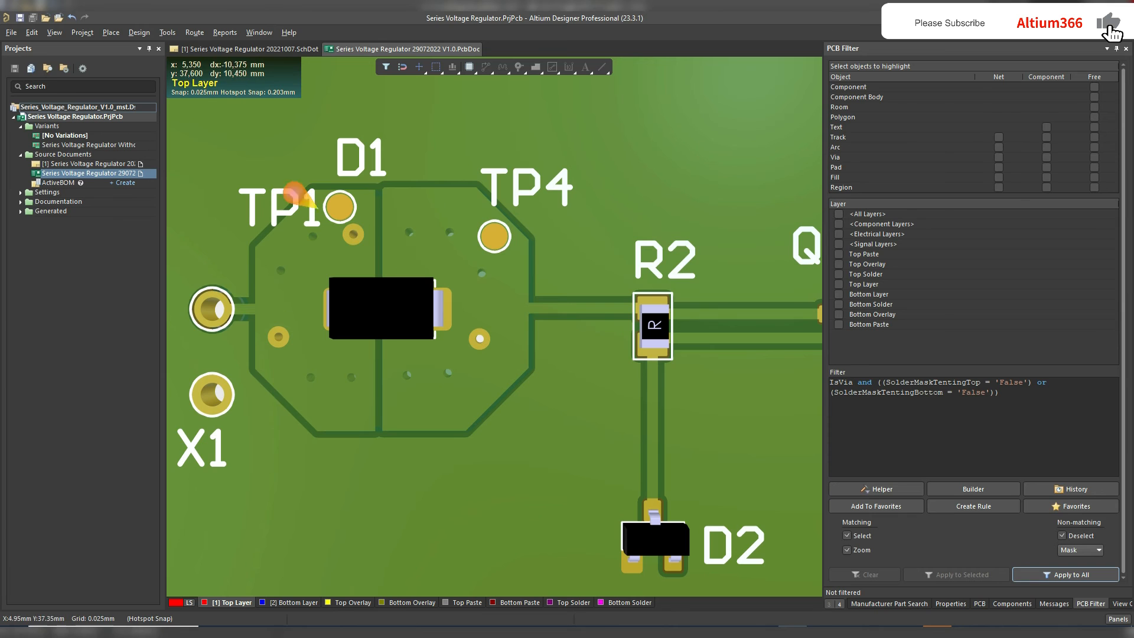
{"action": "key", "text": "v"}
{"action": "key", "text": "b"}
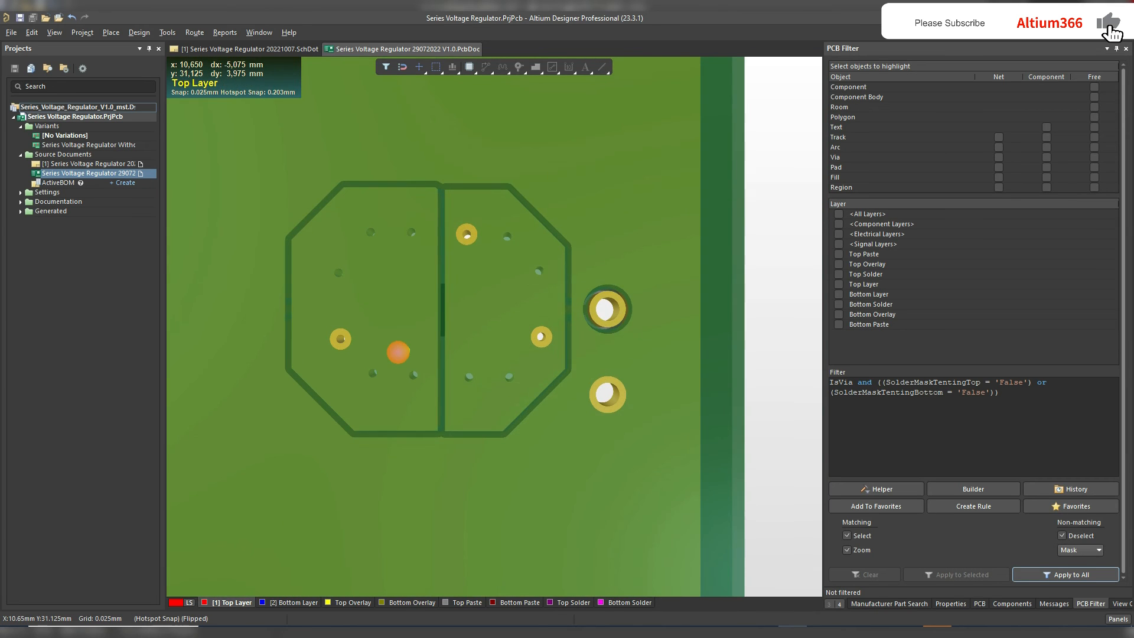
{"action": "key", "text": "v"}
{"action": "key", "text": "b"}
{"action": "key", "text": "v"}
{"action": "key", "text": "b"}
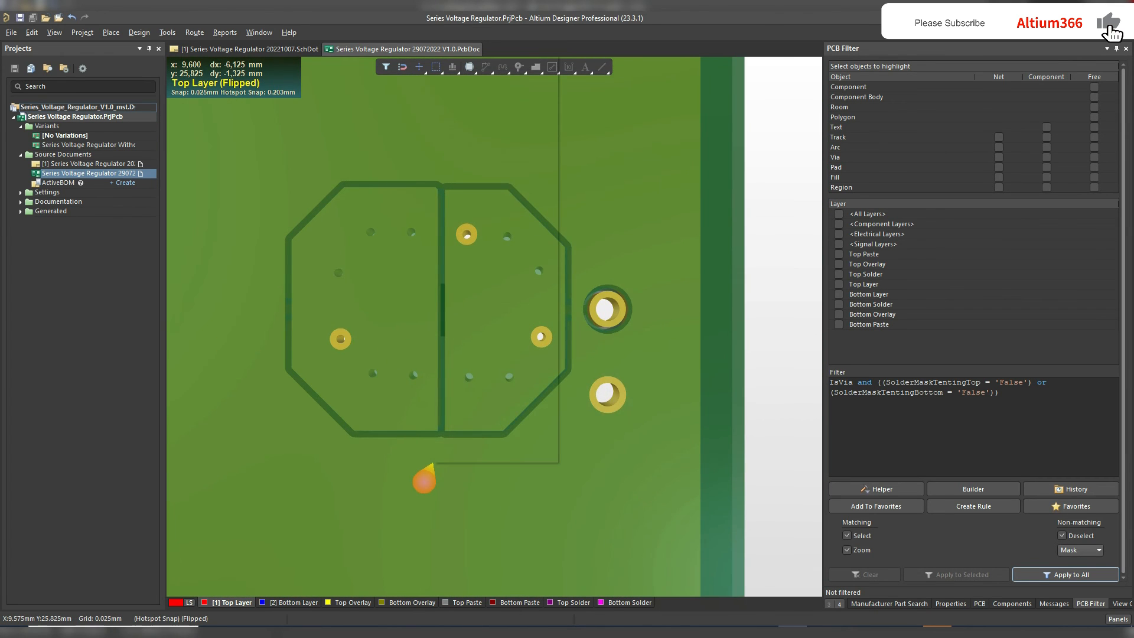
{"action": "key", "text": "v"}
{"action": "key", "text": "b"}
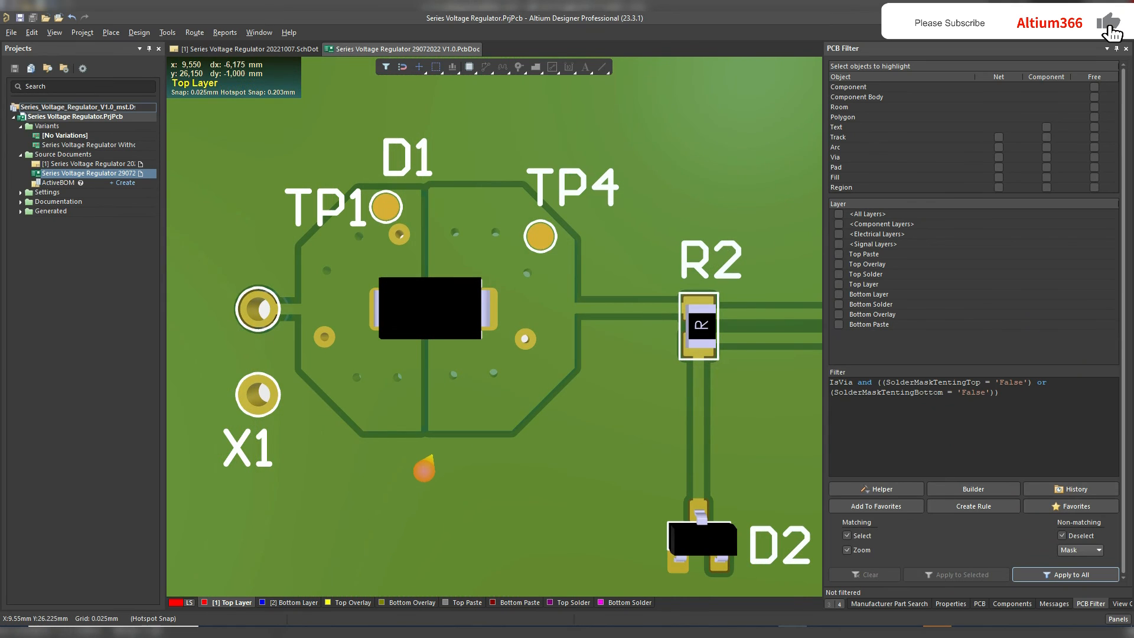
{"action": "key", "text": "2"}
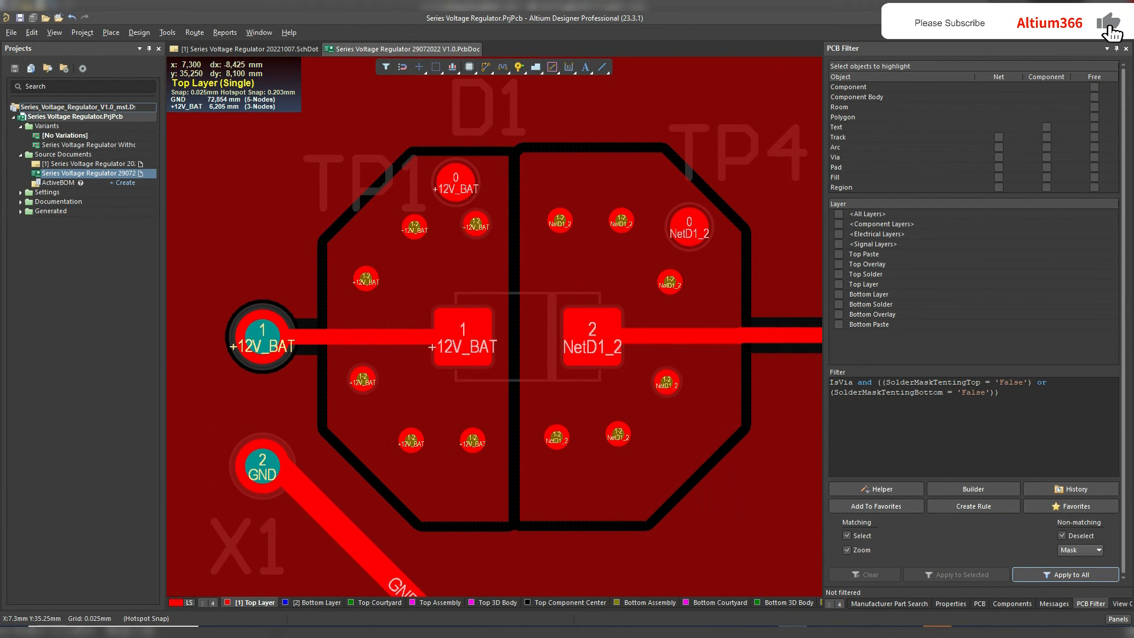
Examine the D1 vias on the Top and Bottom Layers in 2D, compare them in 3D, and return to 2D.
{"action": "scroll", "coordinate": [216, 194], "scroll_direction": "down", "scroll_amount": 8, "text": "ctrl"}
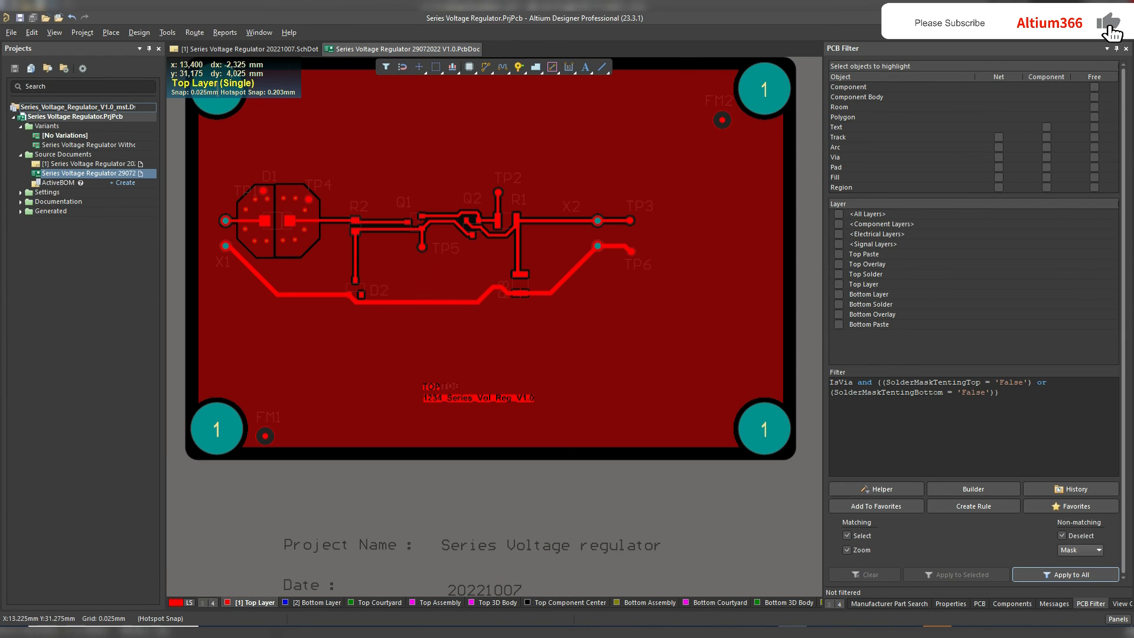
{"action": "scroll", "coordinate": [253, 219], "scroll_direction": "up", "scroll_amount": 1, "text": "ctrl"}
{"action": "scroll", "coordinate": [245, 213], "scroll_direction": "up", "scroll_amount": 6, "text": "ctrl"}
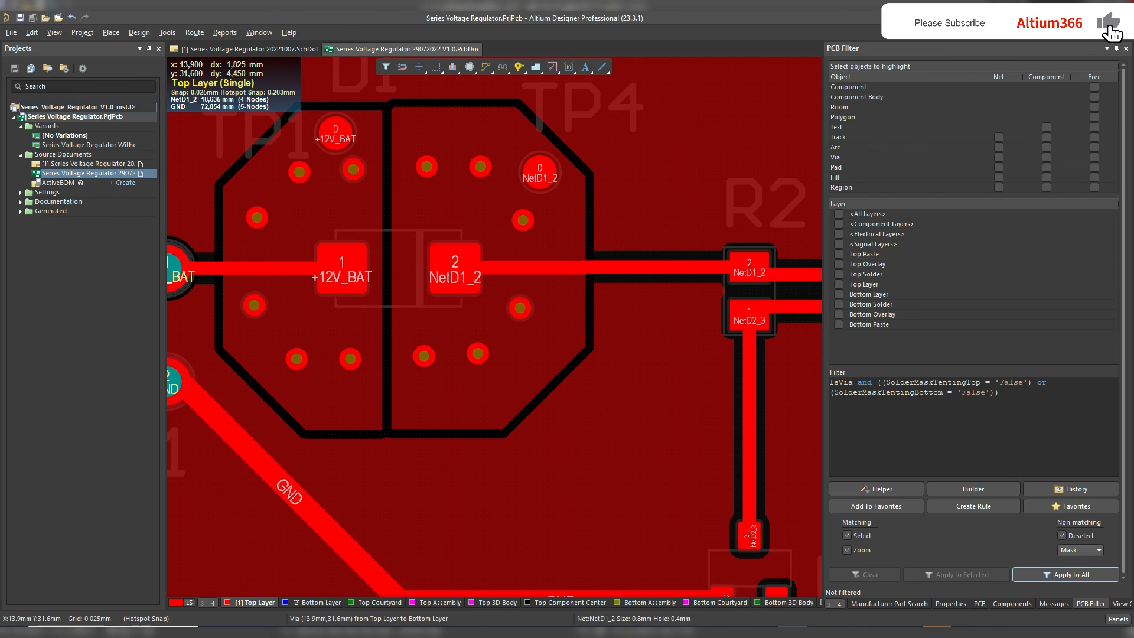
{"action": "key", "text": "ctrl+f"}
{"action": "key", "text": "ctrl+f"}
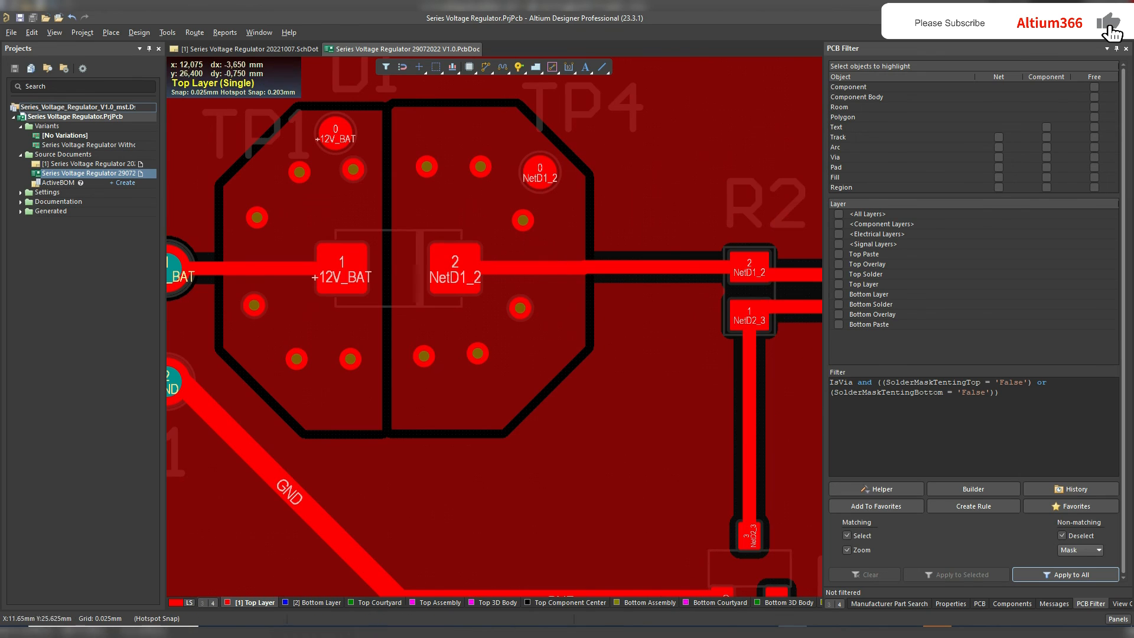
{"action": "key", "text": "KP_Multiply"}
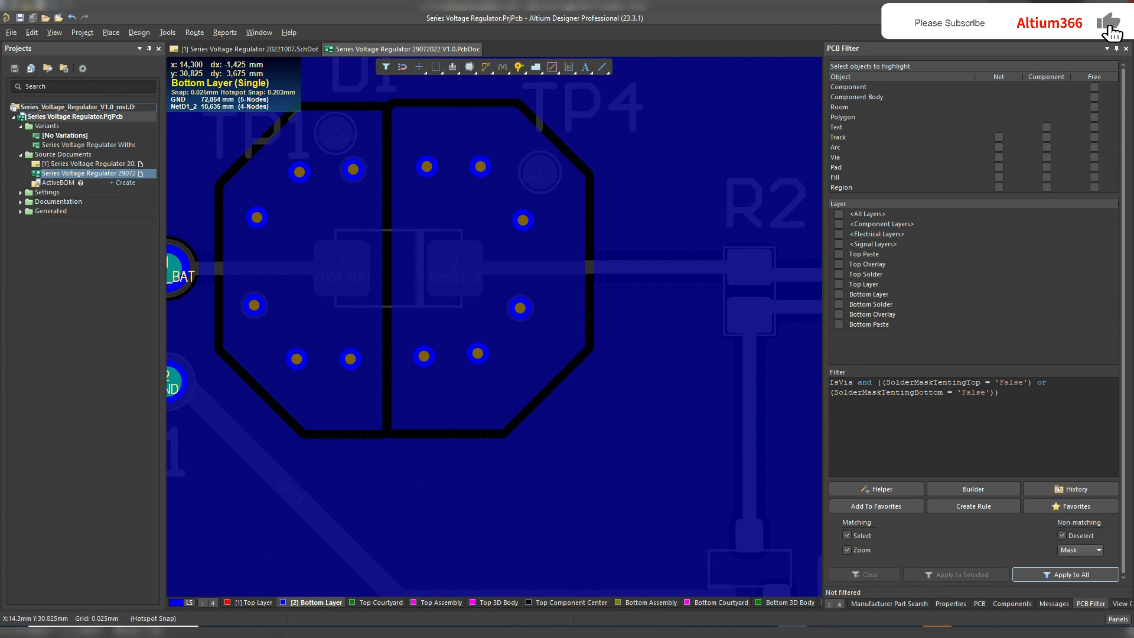
{"action": "key", "text": "KP_Multiply"}
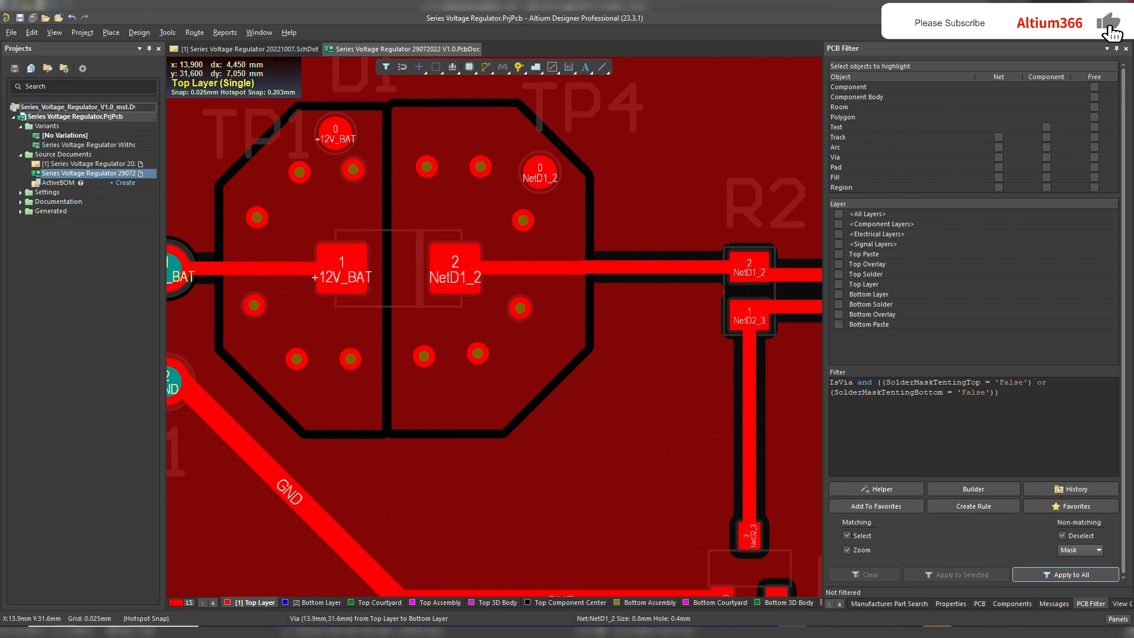
{"action": "key", "text": "3"}
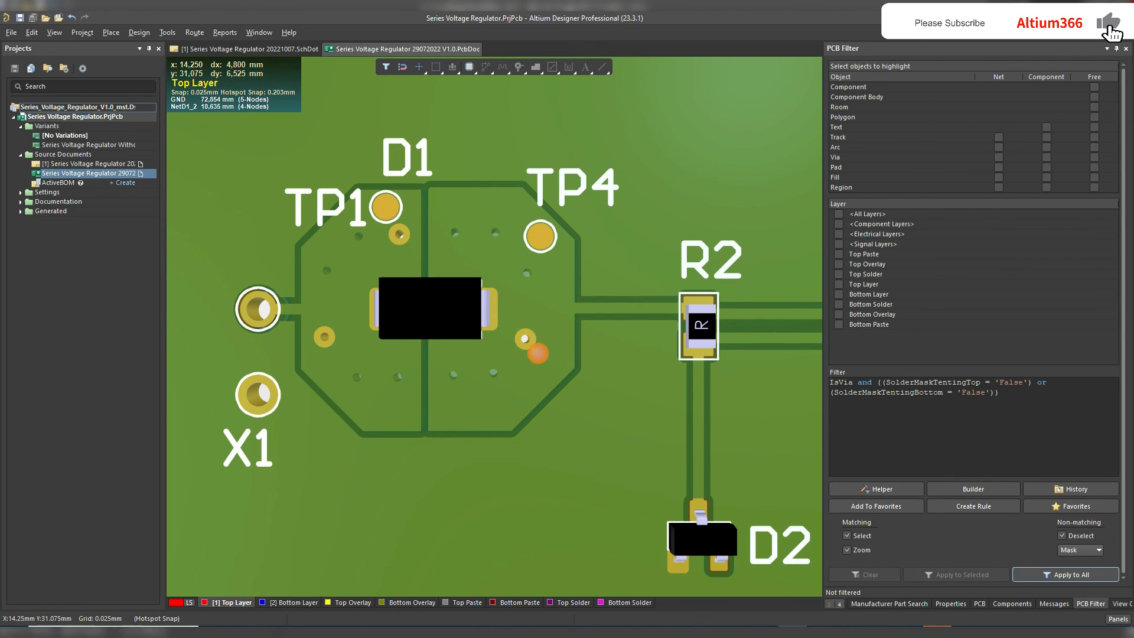
{"action": "key", "text": "2"}
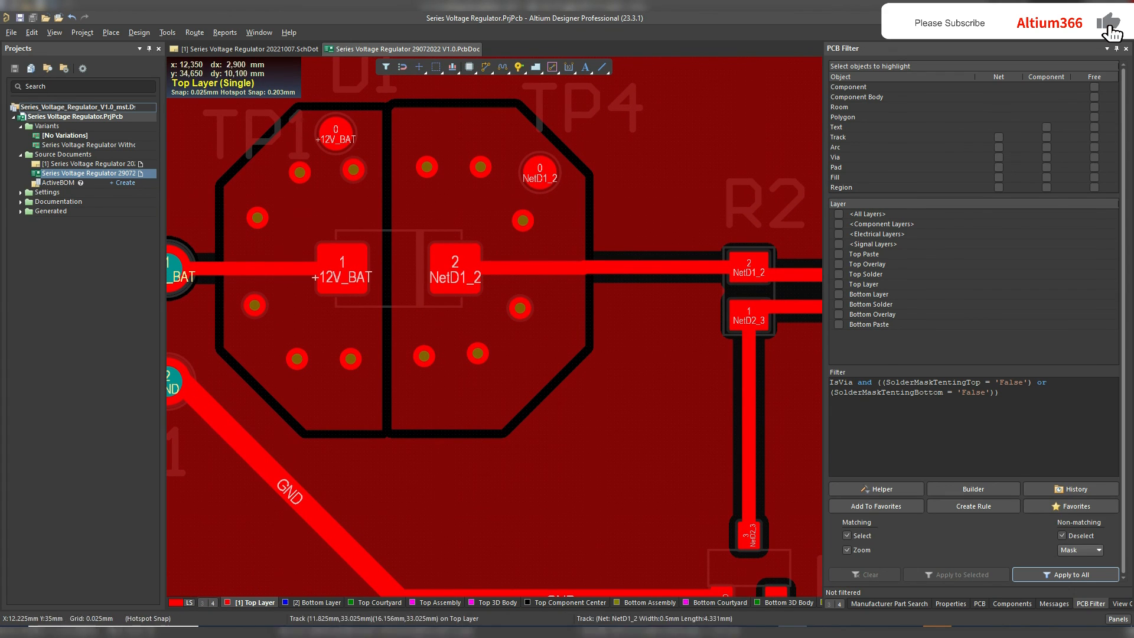